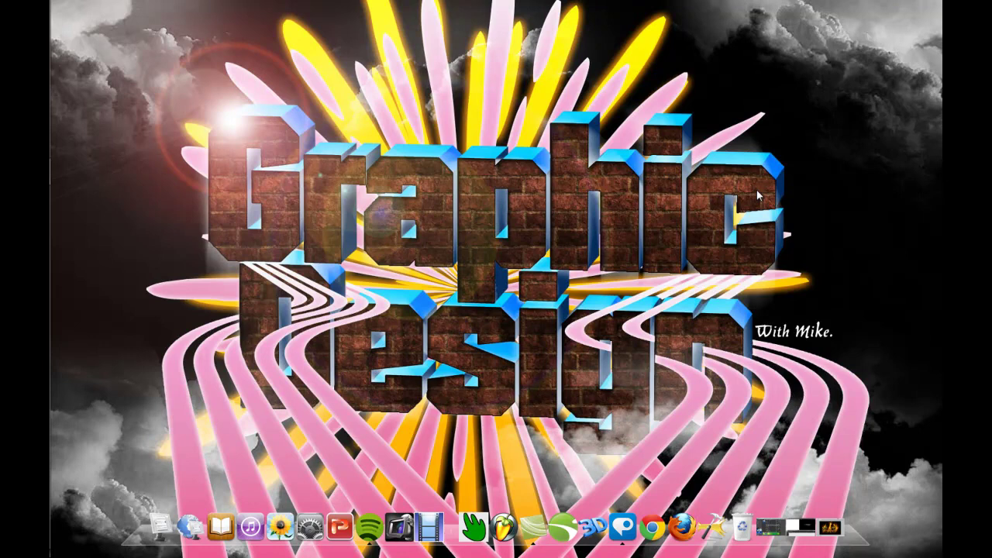
# Restore the tigers eye.psd artwork window from the dock.
pyautogui.click(823, 525)
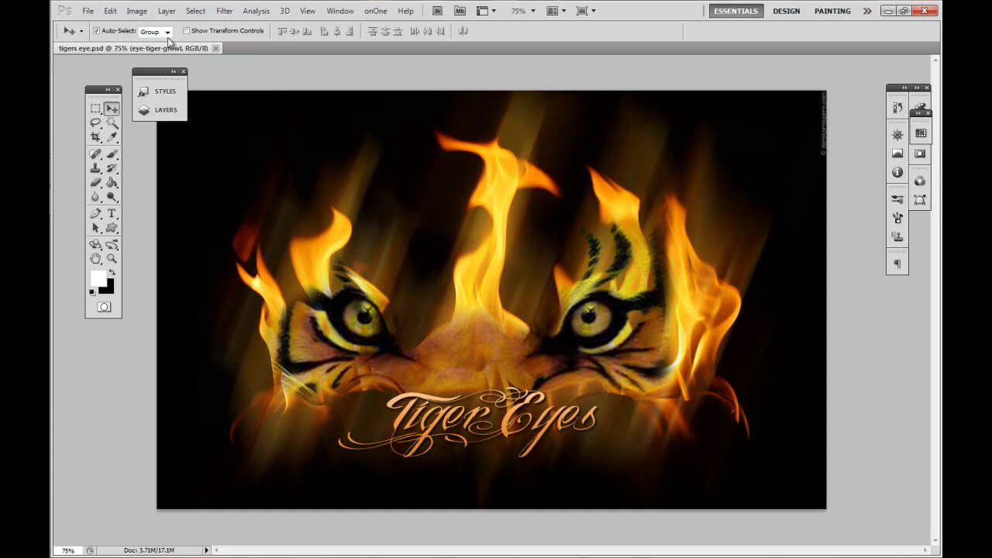
# Create a new document using the 1440 px X 900 px preset.
pyautogui.click(91, 11)
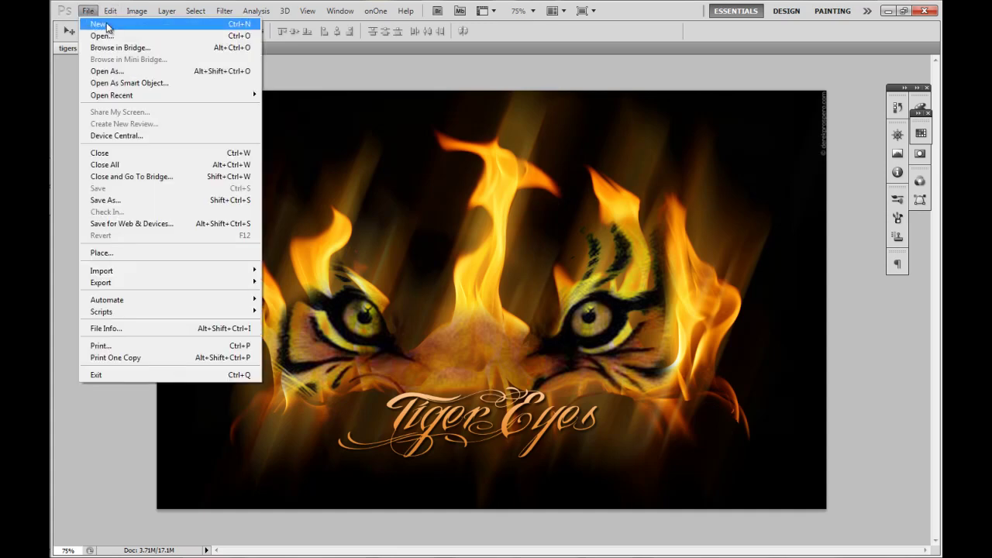
pyautogui.press('Escape')
pyautogui.click(106, 24)
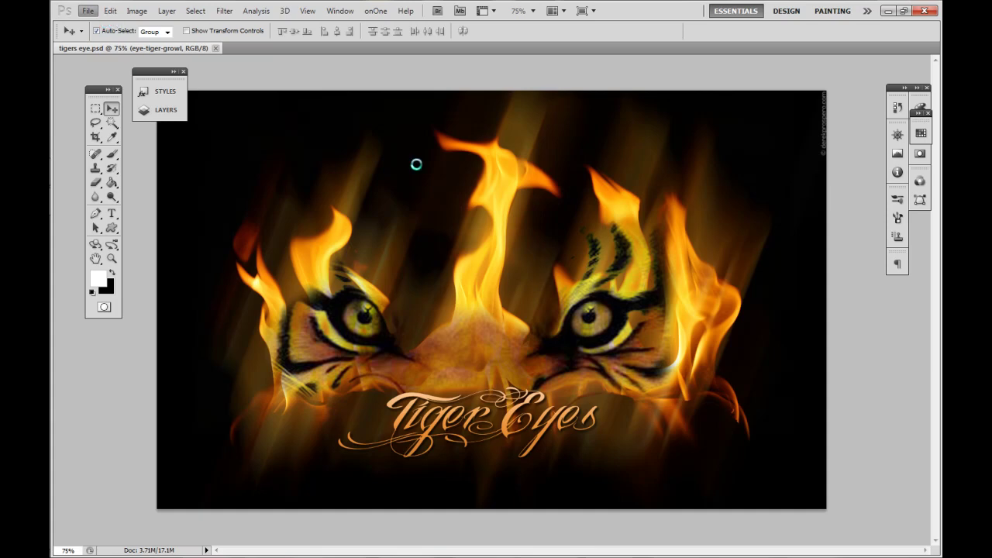
pyautogui.hotkey('ctrl', 'n')
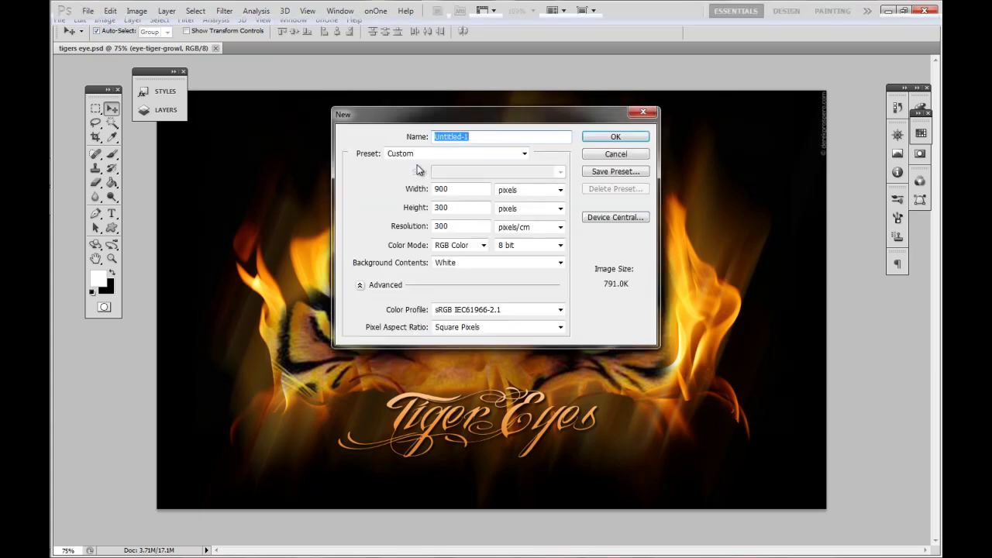
pyautogui.click(522, 154)
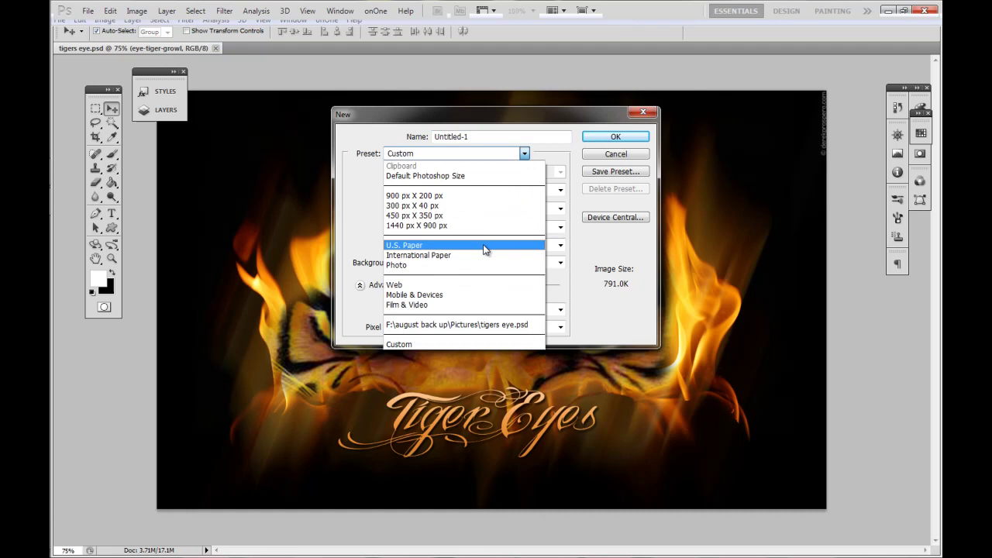
pyautogui.click(488, 223)
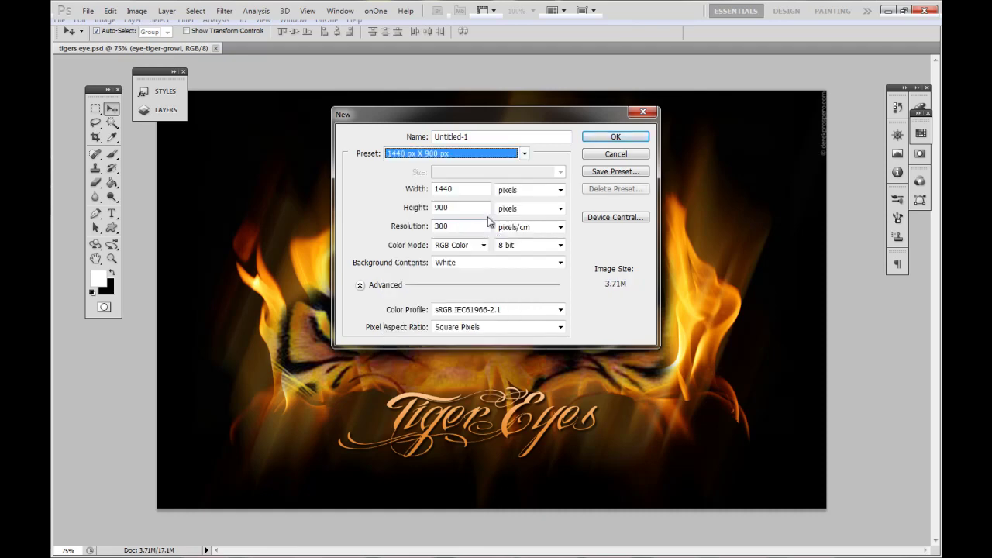
pyautogui.click(603, 138)
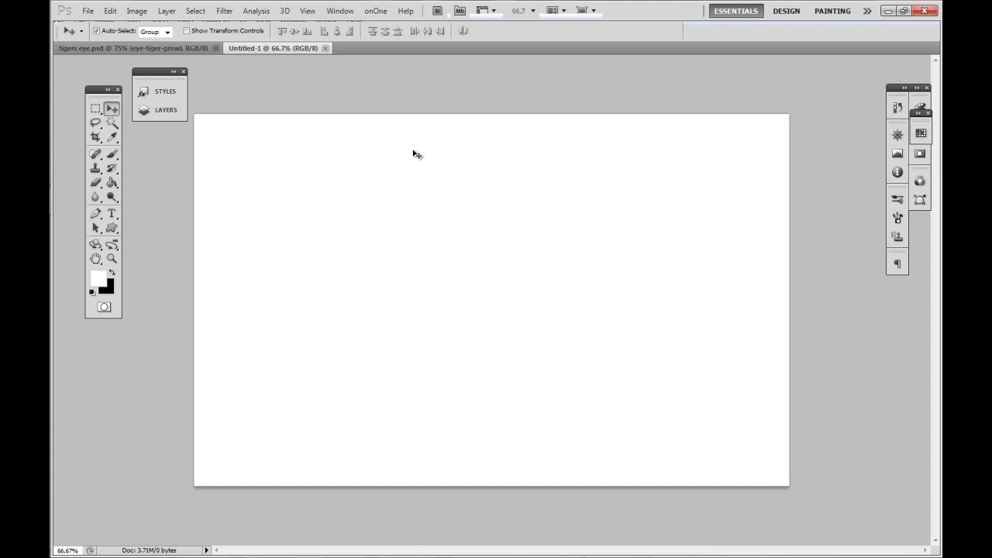
# Fill the canvas with black and place eye-tiger-growl from the Downloads folder.
pyautogui.hotkey('ctrl', 'BackSpace')
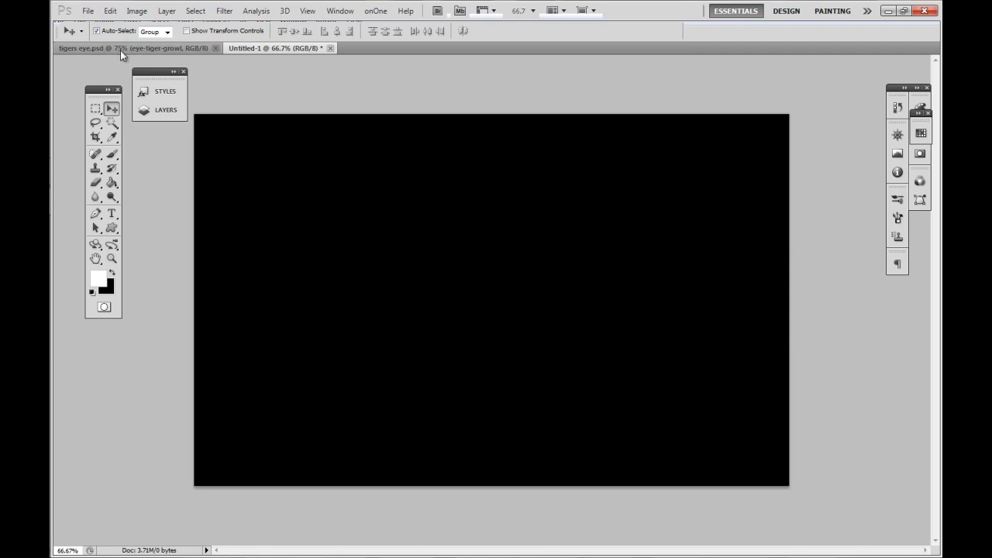
pyautogui.click(89, 12)
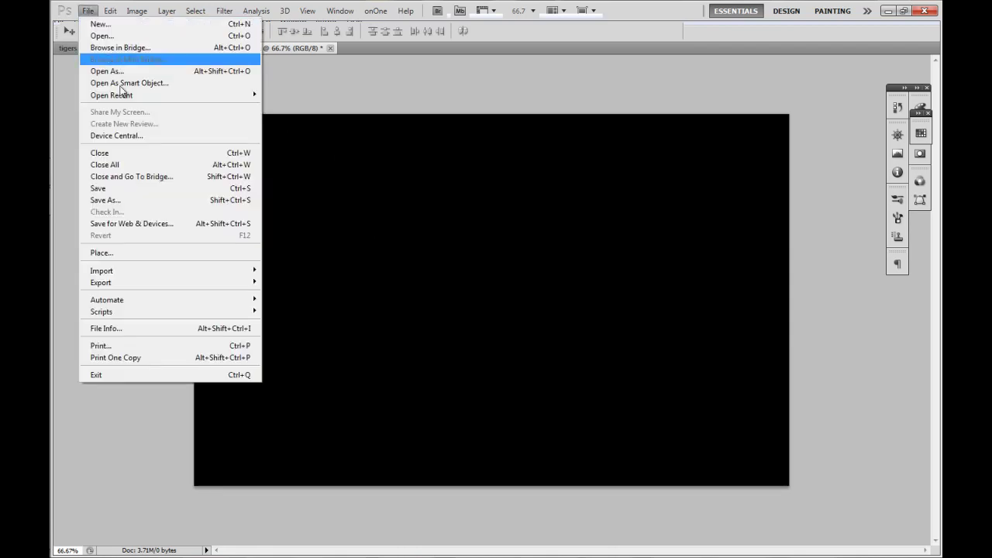
pyautogui.click(143, 255)
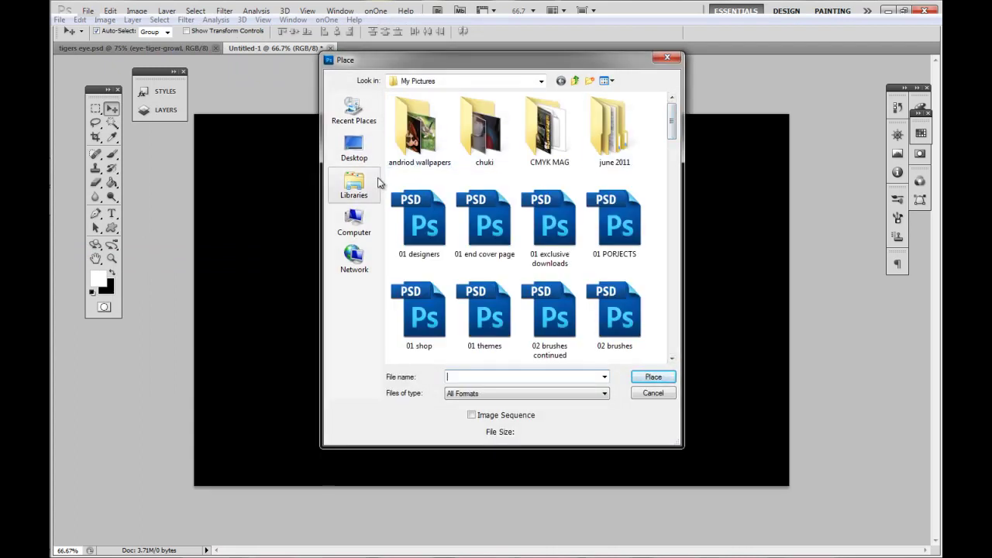
pyautogui.click(364, 148)
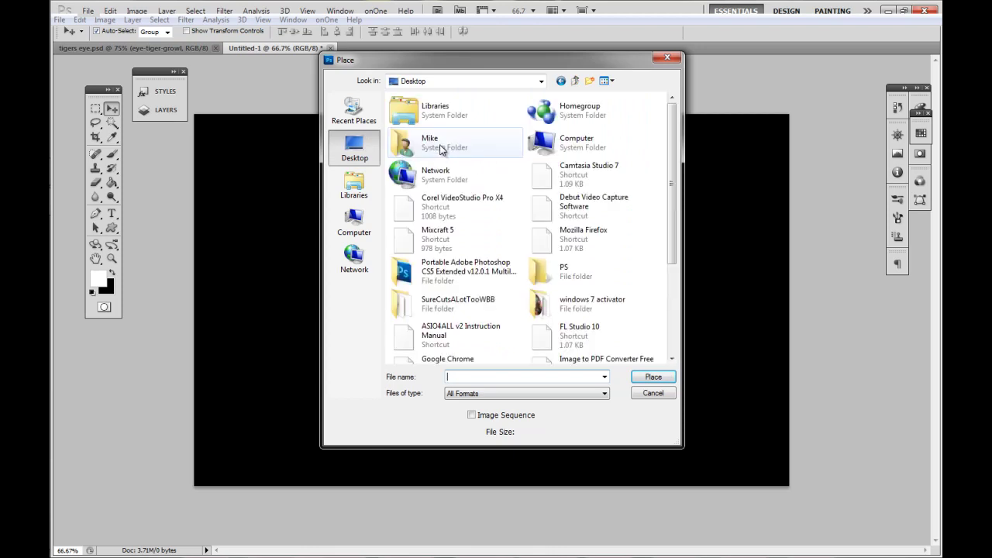
pyautogui.doubleClick(439, 146)
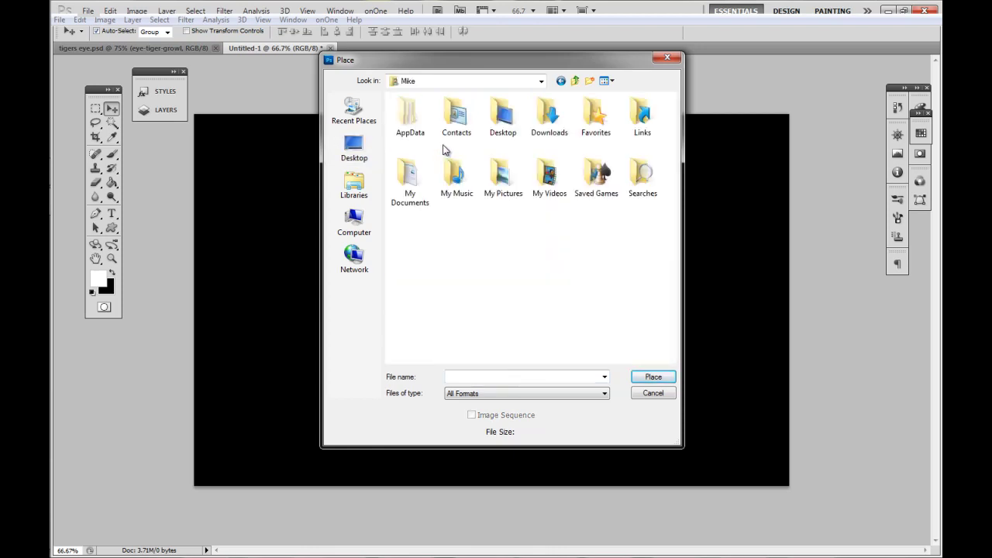
pyautogui.doubleClick(556, 119)
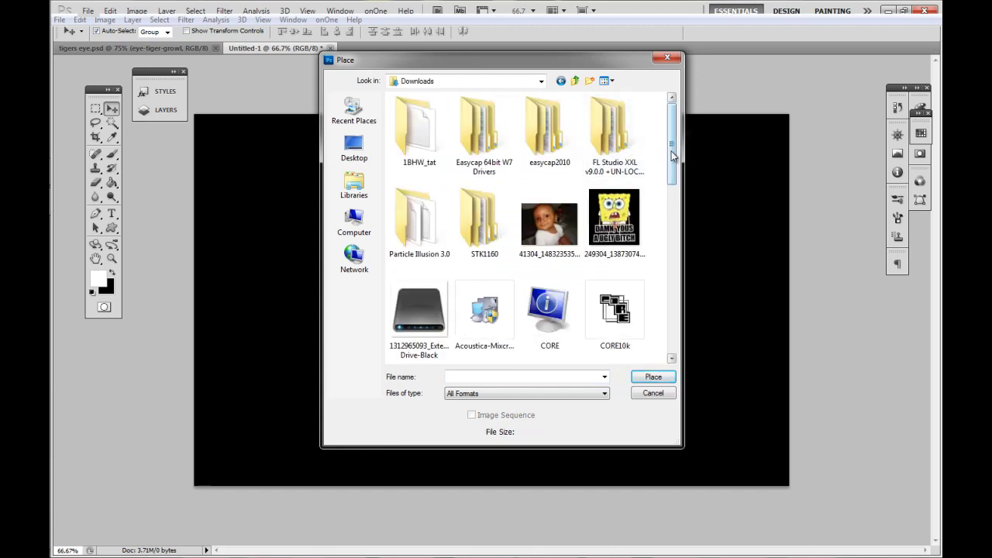
pyautogui.moveTo(671, 152); pyautogui.dragTo(671, 239)
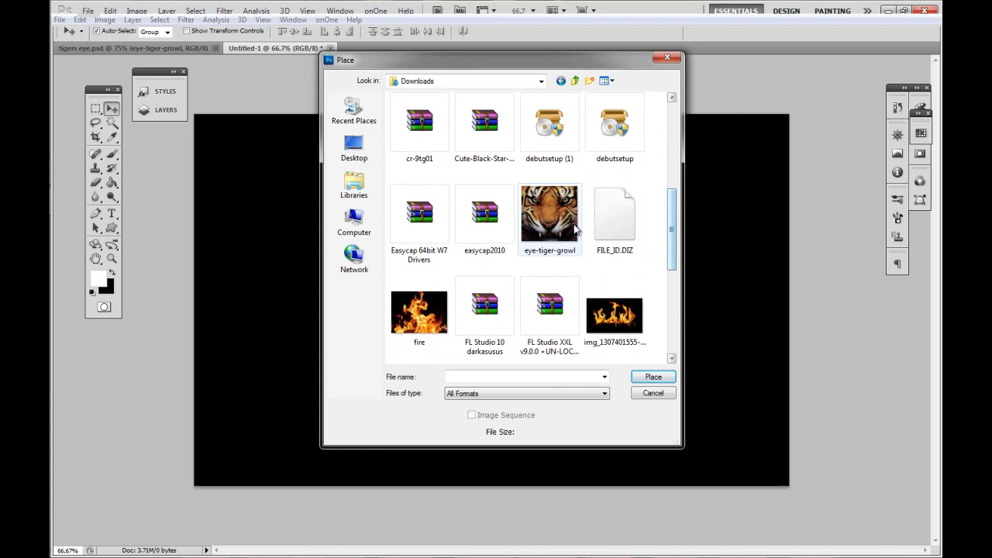
pyautogui.click(573, 227)
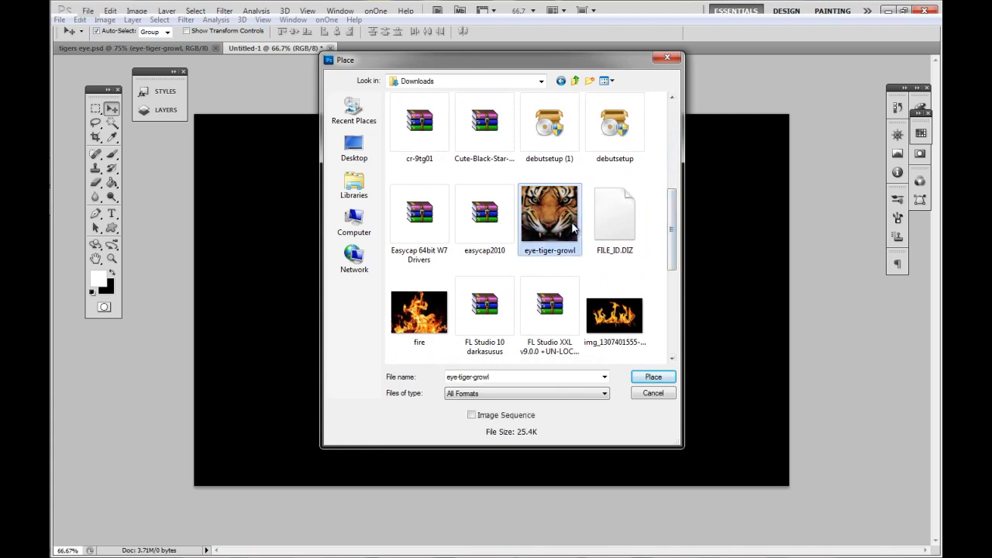
pyautogui.click(651, 376)
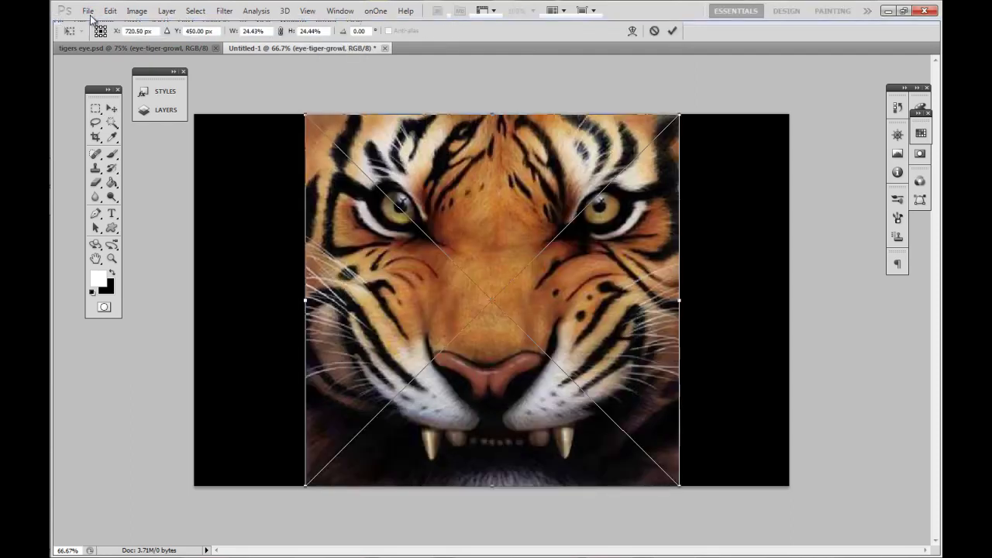
# Commit the tiger, then place and commit the fire-flames image from Downloads.
pyautogui.press('Return')
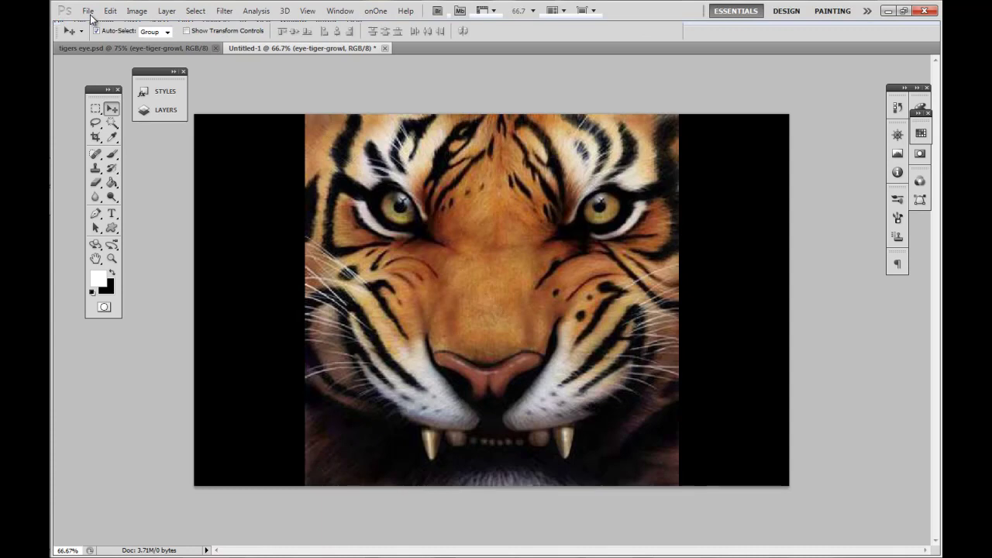
pyautogui.click(89, 10)
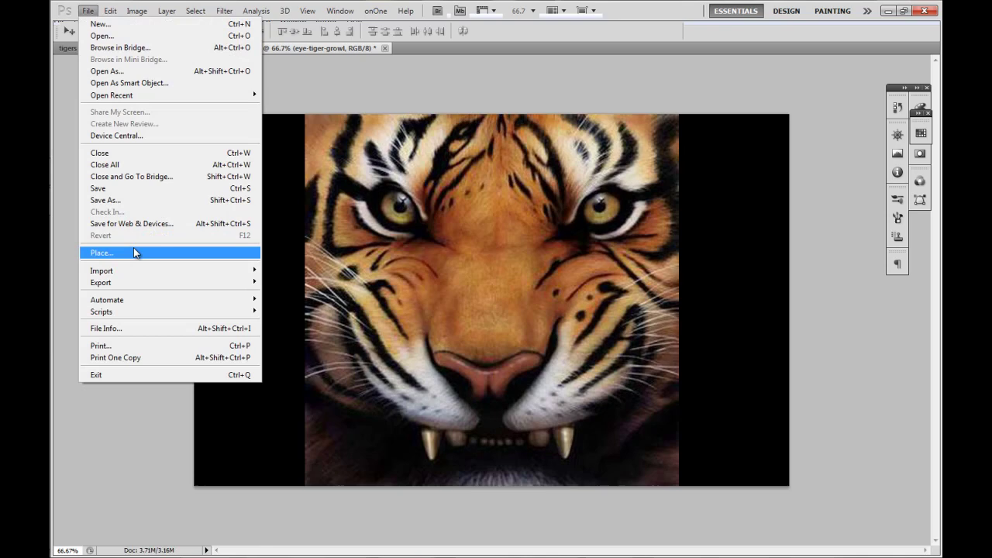
pyautogui.click(134, 253)
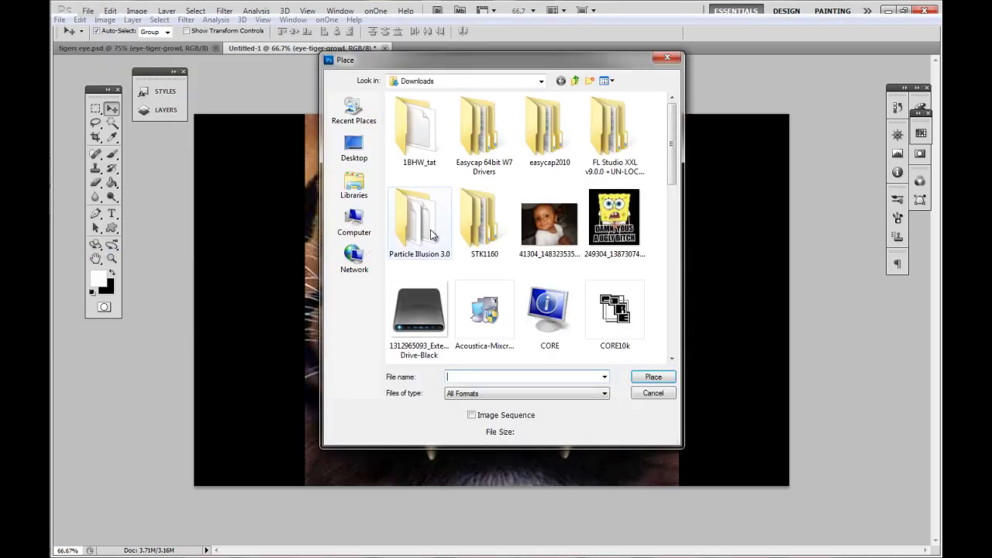
pyautogui.moveTo(671, 166); pyautogui.dragTo(674, 292)
pyautogui.click(622, 233)
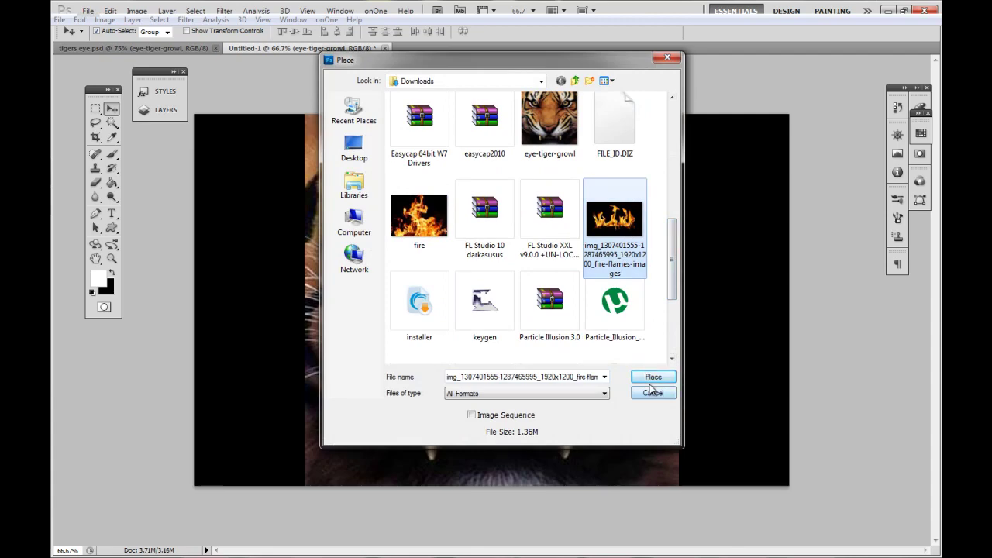
pyautogui.click(653, 378)
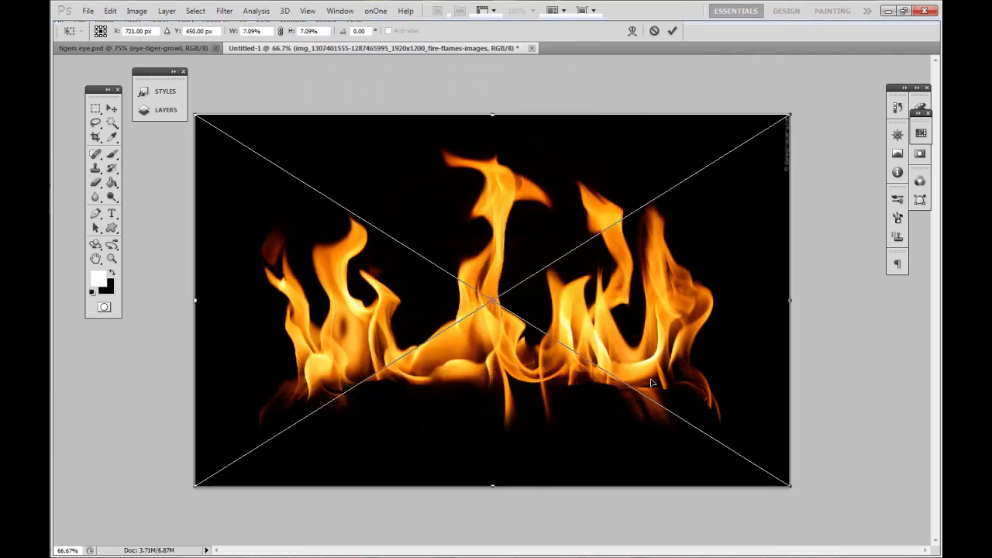
pyautogui.press('Return')
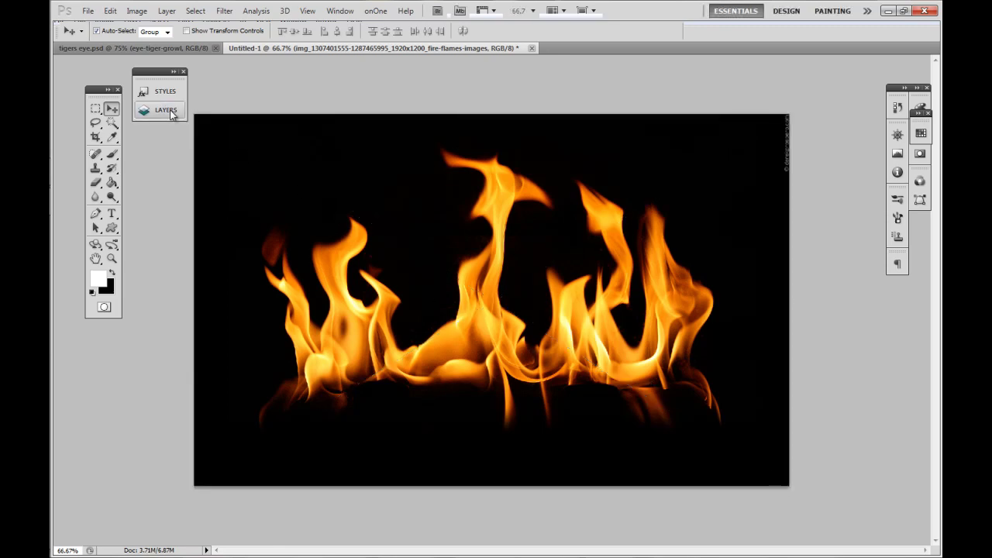
# Move the flames layer beneath the tiger, duplicate it, and hide the flames copy.
pyautogui.click(168, 110)
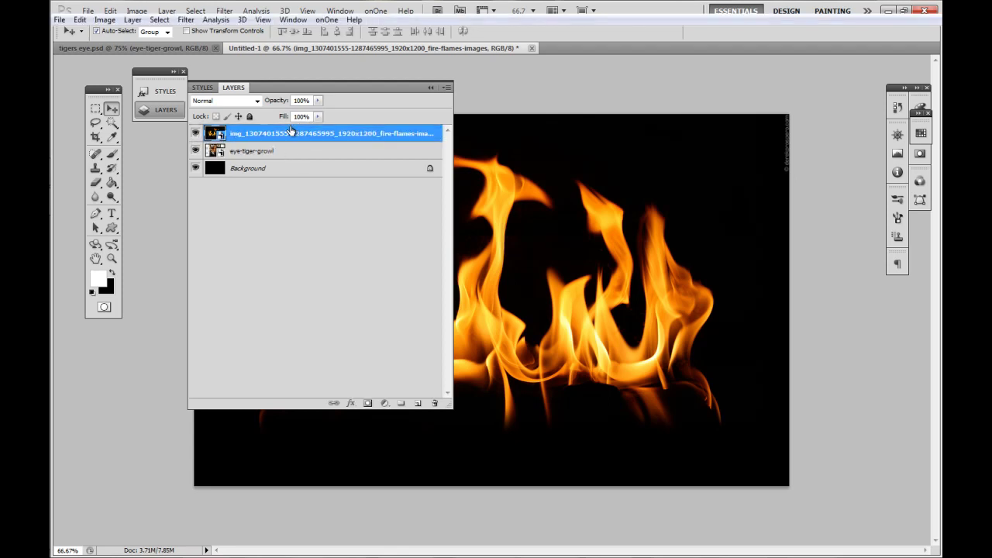
pyautogui.hotkey('ctrl', '[')
pyautogui.rightClick(291, 130)
pyautogui.click(252, 214)
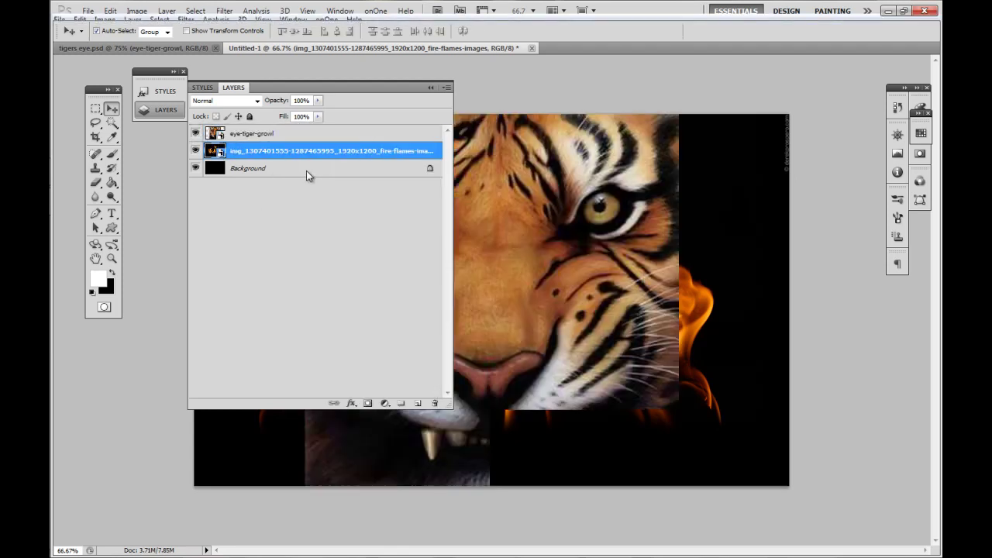
pyautogui.hotkey('ctrl', 'j')
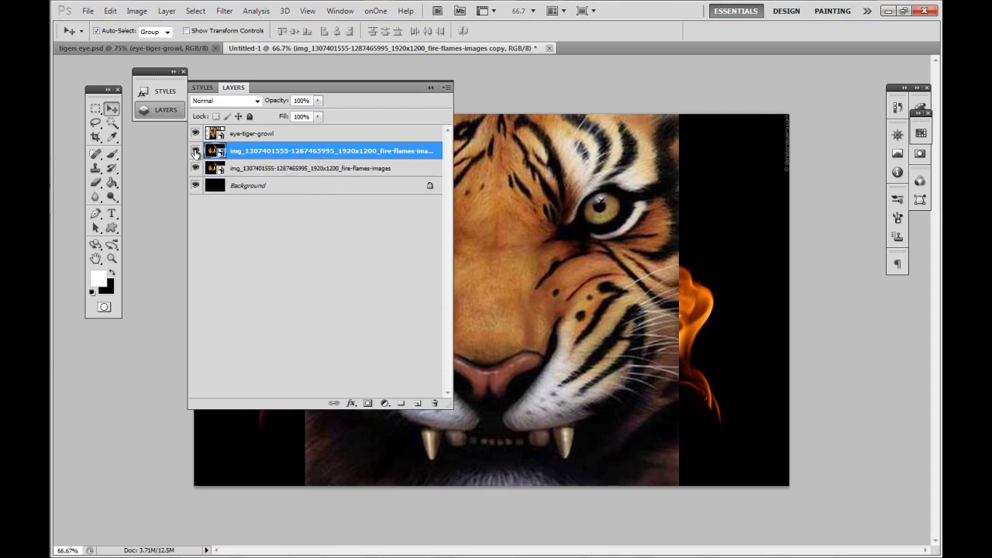
pyautogui.click(196, 151)
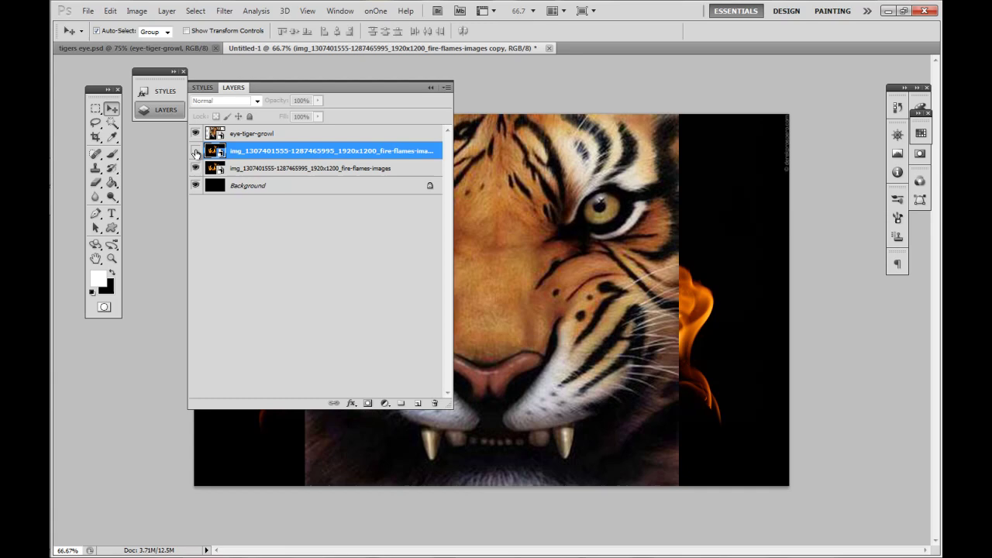
# Set the eye-tiger-growl layer to 46% opacity and drag it lower into the flames.
pyautogui.click(282, 134)
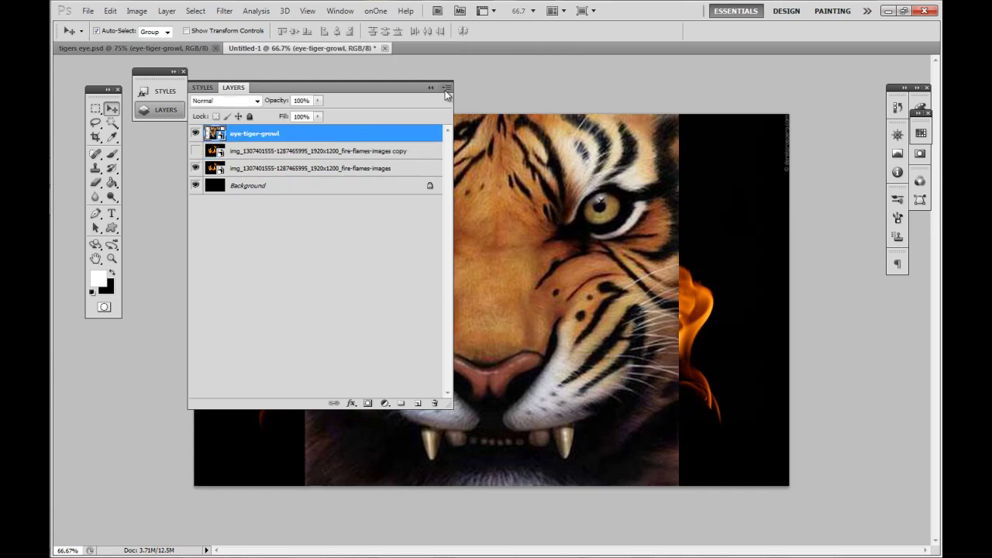
pyautogui.click(431, 88)
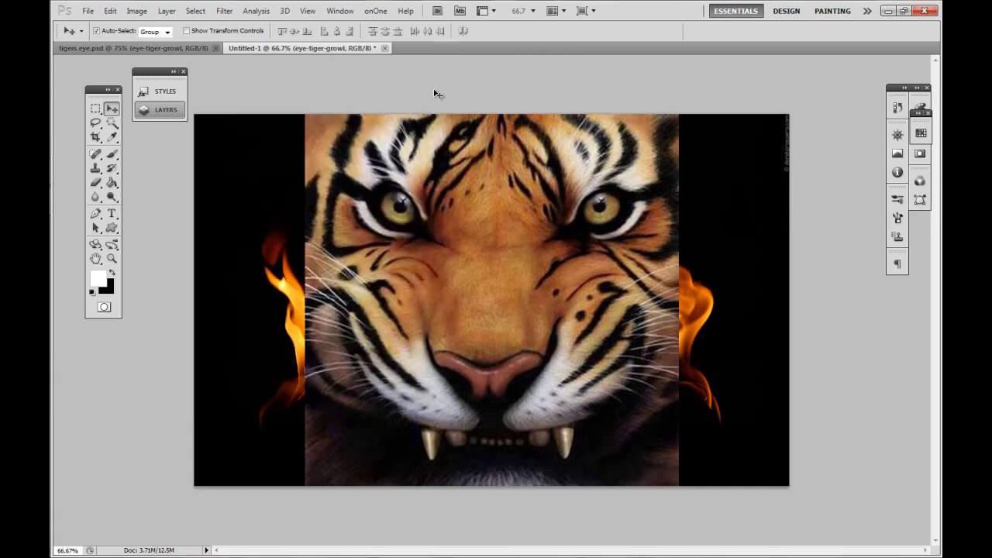
pyautogui.click(173, 110)
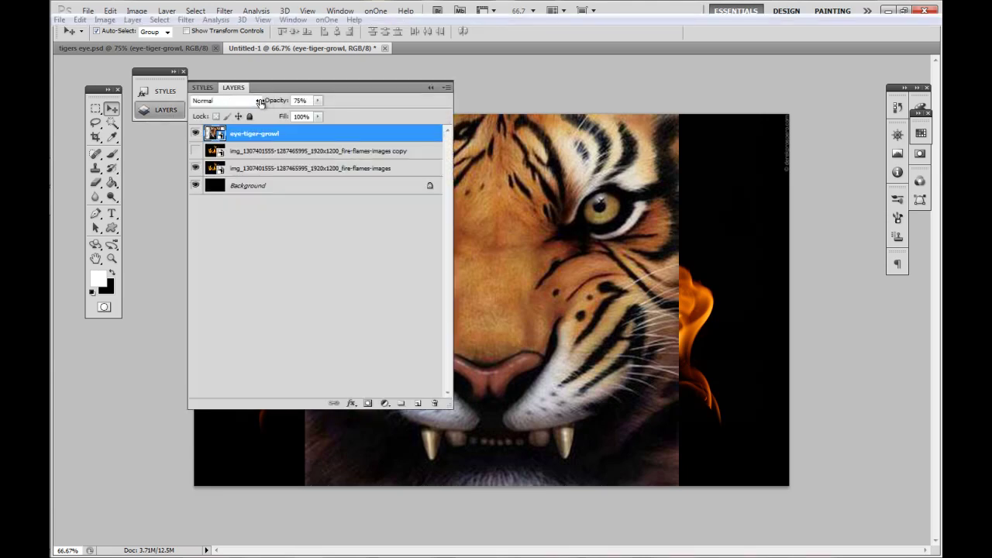
pyautogui.moveTo(268, 100); pyautogui.dragTo(243, 104)
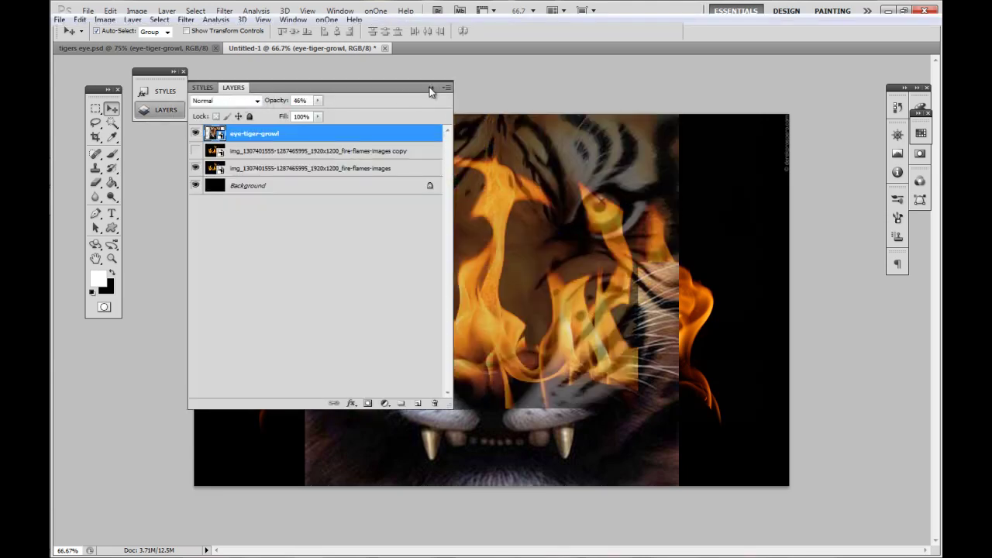
pyautogui.click(431, 89)
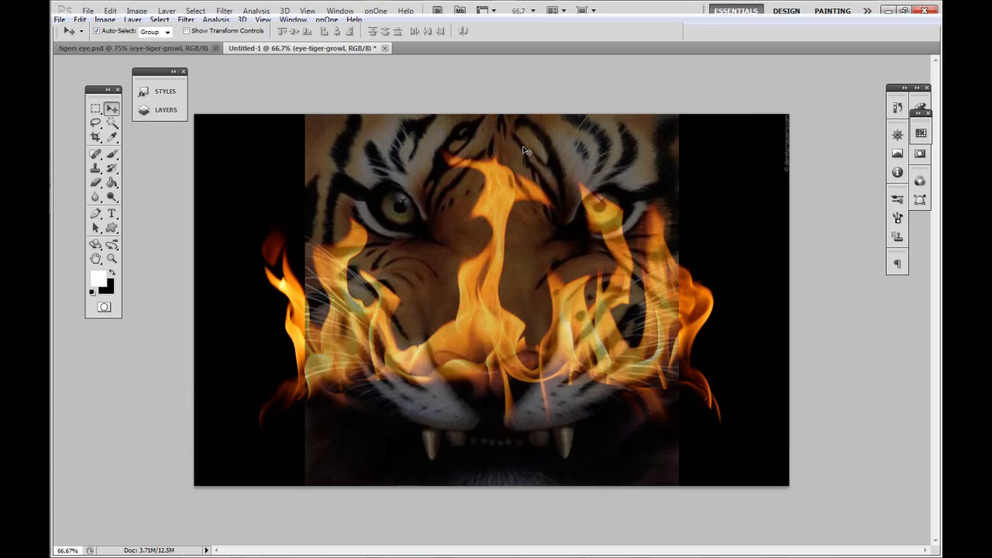
pyautogui.moveTo(520, 185); pyautogui.dragTo(491, 271)
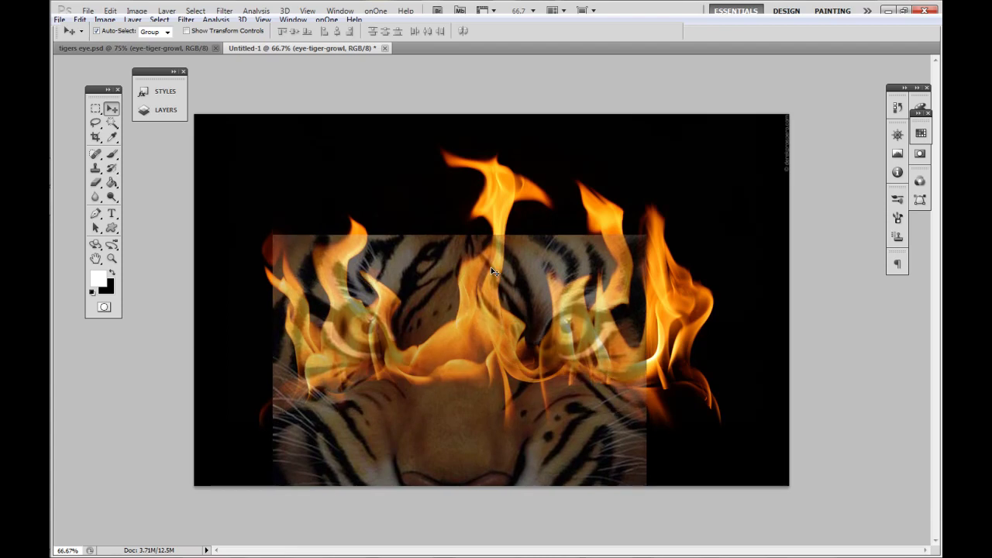
# Return the tiger layer to 100% opacity, set it to Darken, and add a layer mask.
pyautogui.click(172, 109)
pyautogui.moveTo(272, 101); pyautogui.dragTo(337, 107)
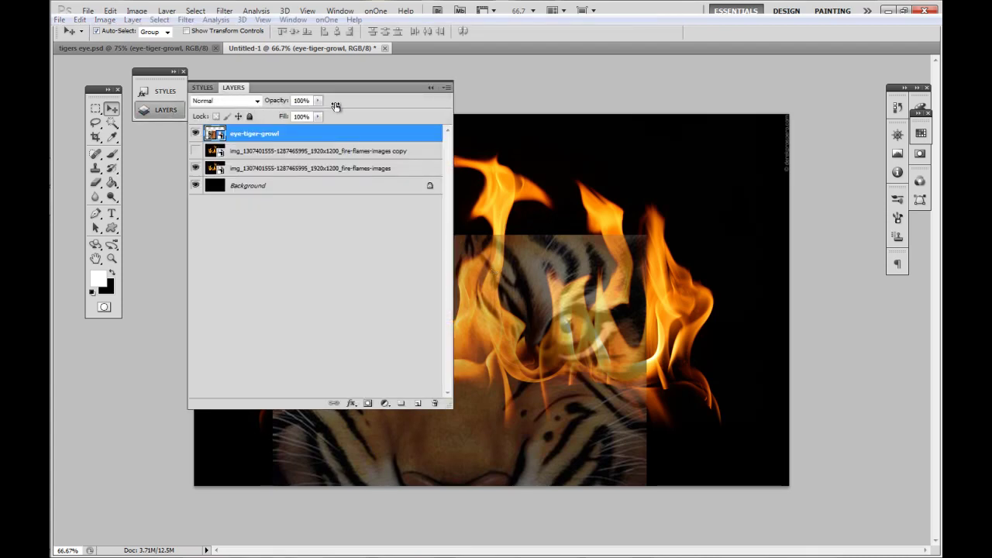
pyautogui.click(257, 101)
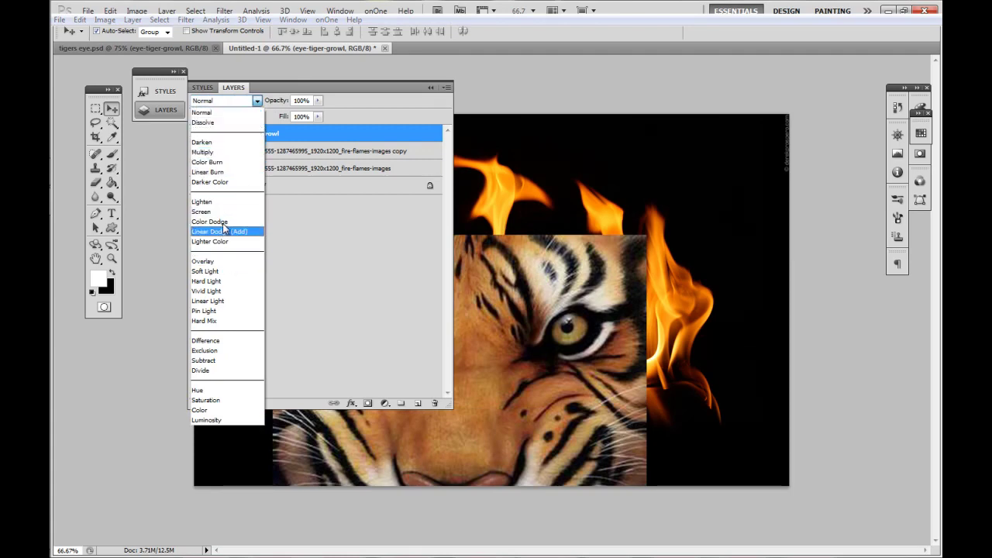
pyautogui.click(225, 143)
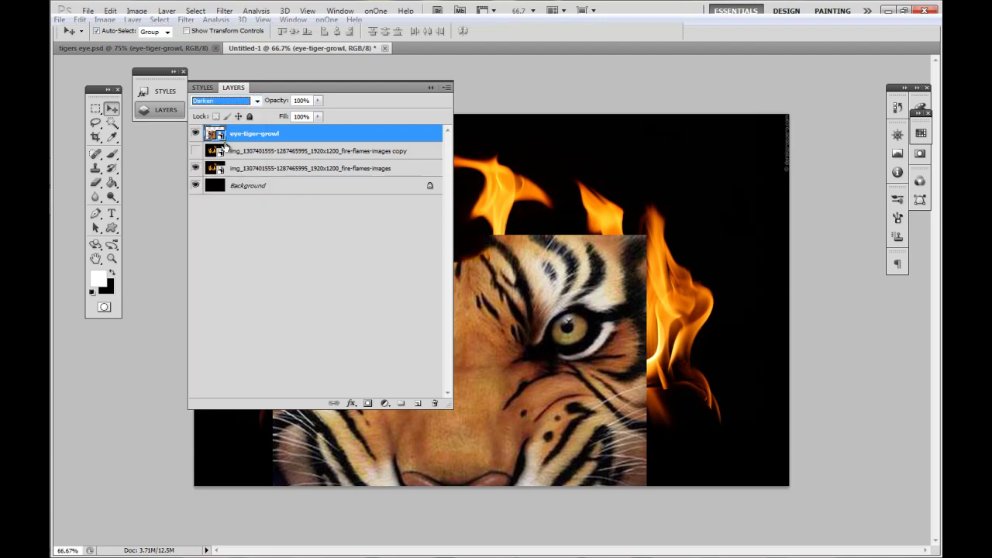
pyautogui.click(430, 88)
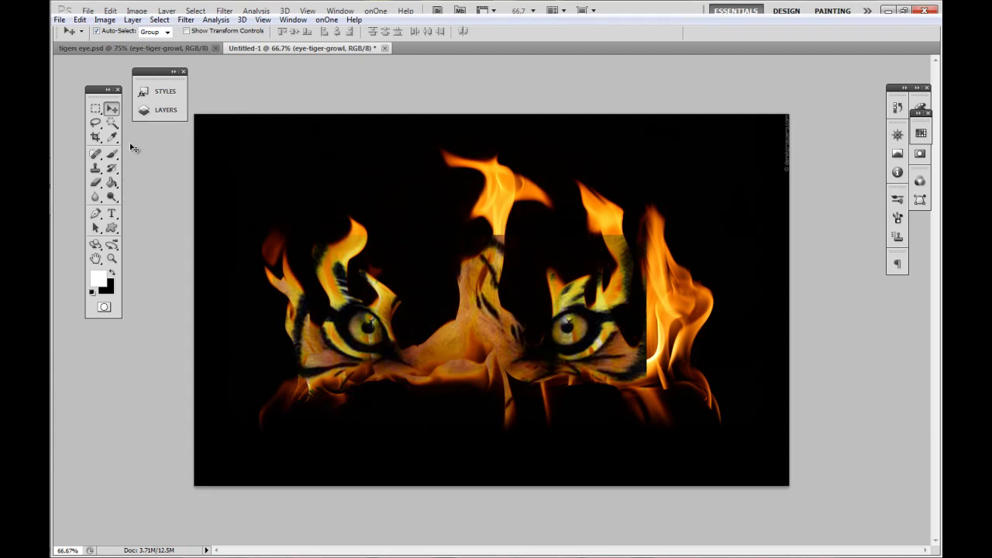
pyautogui.click(166, 113)
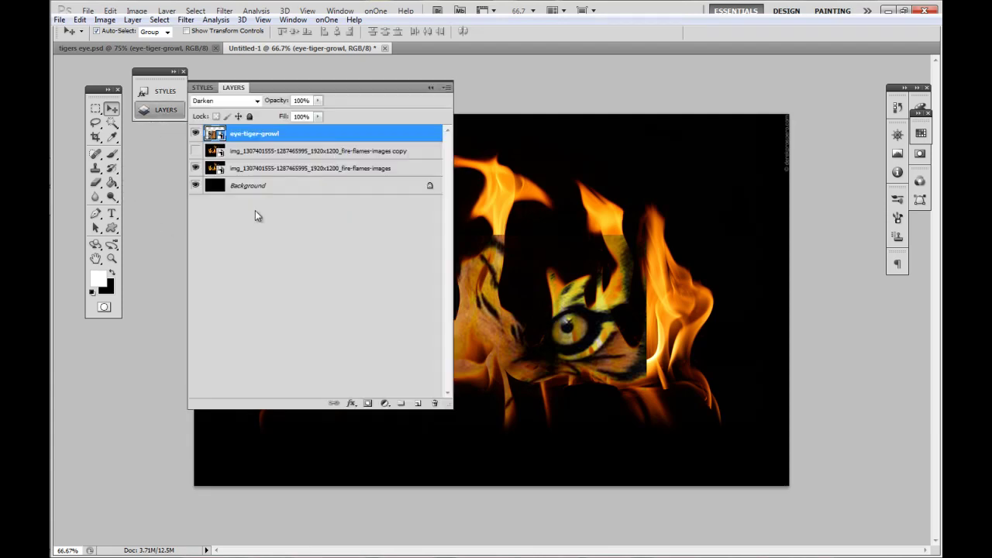
pyautogui.click(368, 403)
# Brush black on the tiger's mask along edges beside the centre, left and right flames.
pyautogui.click(432, 86)
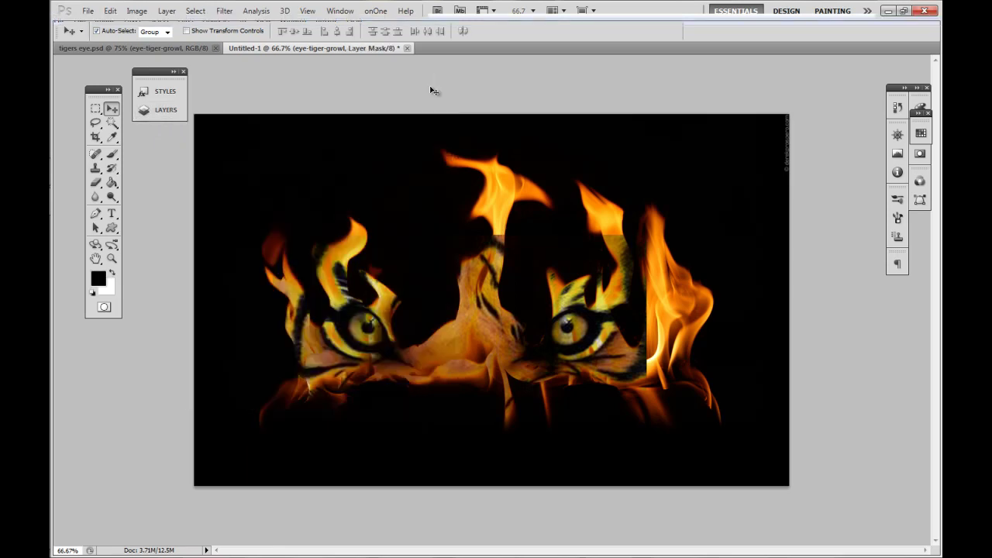
pyautogui.press('b')
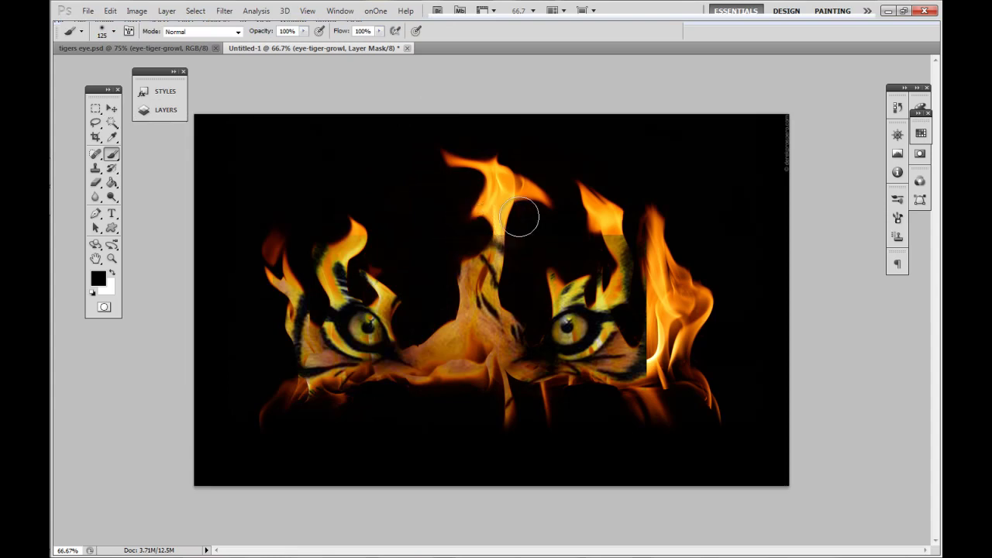
pyautogui.moveTo(462, 210)
pyautogui.mouseDown()
pyautogui.moveTo(471, 224)
pyautogui.moveTo(450, 230)
pyautogui.moveTo(471, 228)
pyautogui.mouseUp()
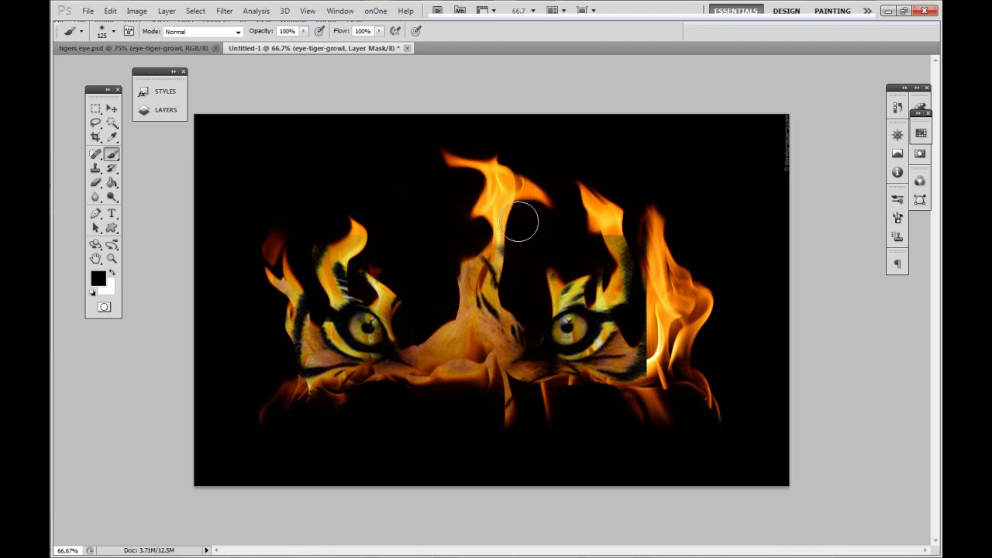
pyautogui.moveTo(628, 217)
pyautogui.mouseDown()
pyautogui.moveTo(595, 224)
pyautogui.moveTo(647, 234)
pyautogui.moveTo(657, 375)
pyautogui.moveTo(654, 221)
pyautogui.moveTo(653, 288)
pyautogui.moveTo(633, 241)
pyautogui.moveTo(651, 255)
pyautogui.mouseUp()
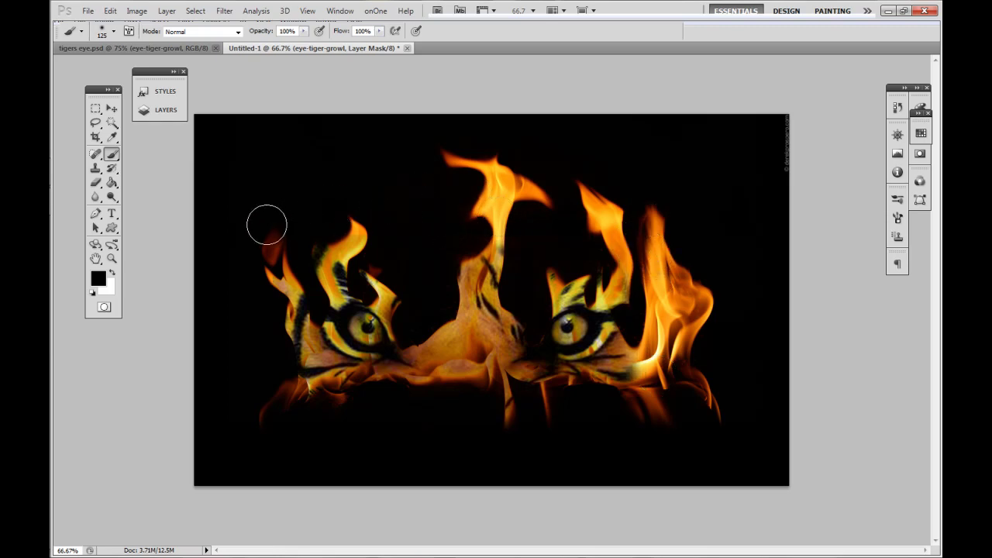
pyautogui.moveTo(268, 270)
pyautogui.mouseDown()
pyautogui.moveTo(272, 375)
pyautogui.moveTo(263, 290)
pyautogui.mouseUp()
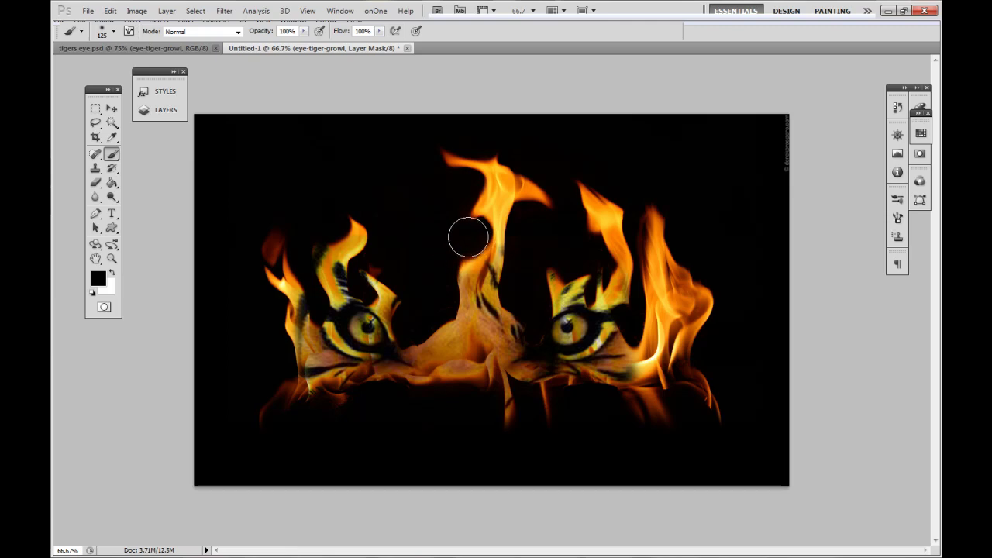
pyautogui.moveTo(513, 221); pyautogui.dragTo(518, 238)
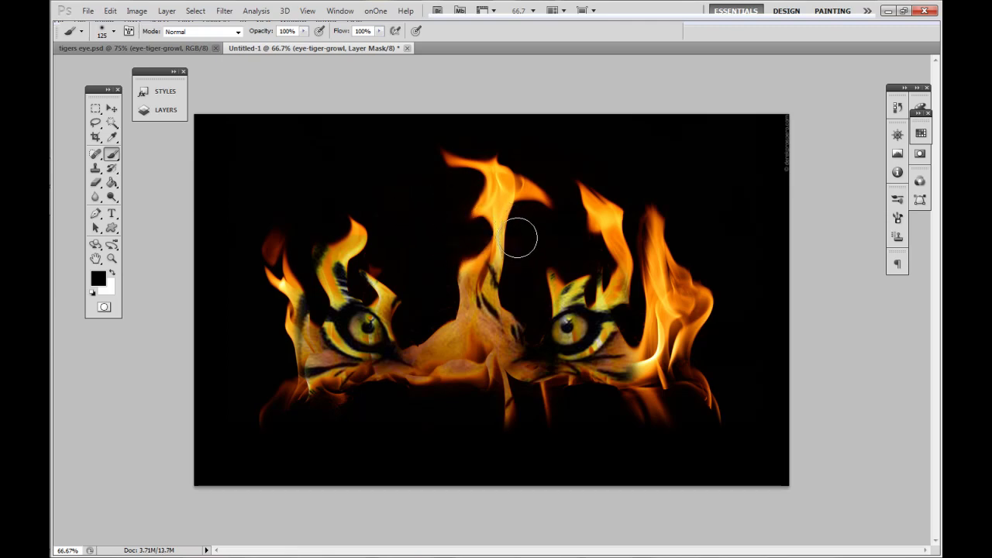
# Move the flames copy layer below the original flames layer.
pyautogui.click(164, 113)
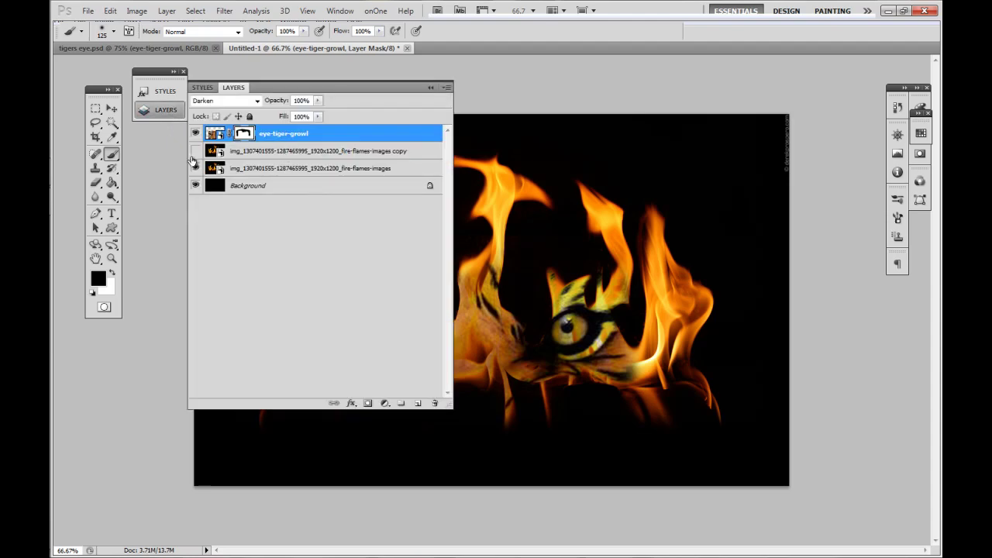
pyautogui.click(276, 153)
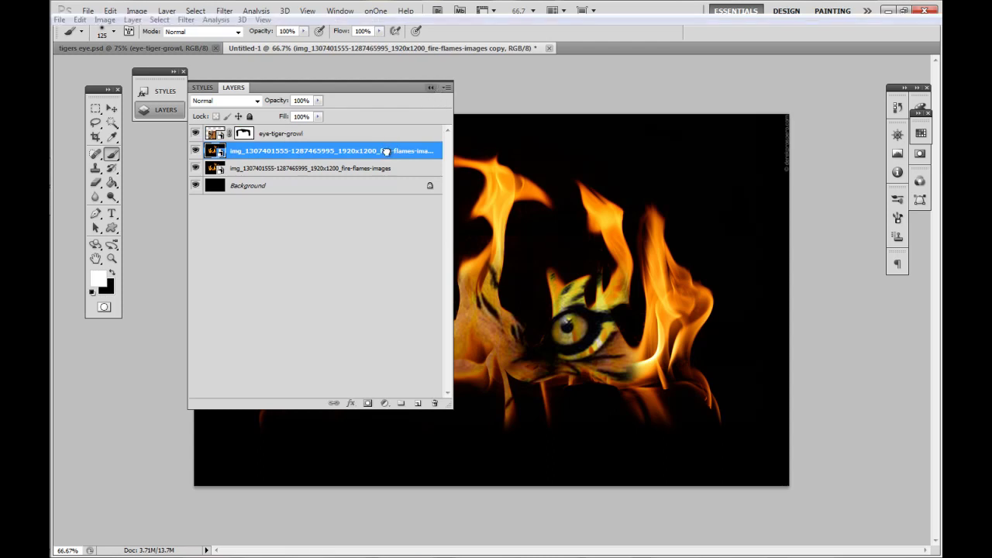
pyautogui.moveTo(386, 153); pyautogui.dragTo(385, 176)
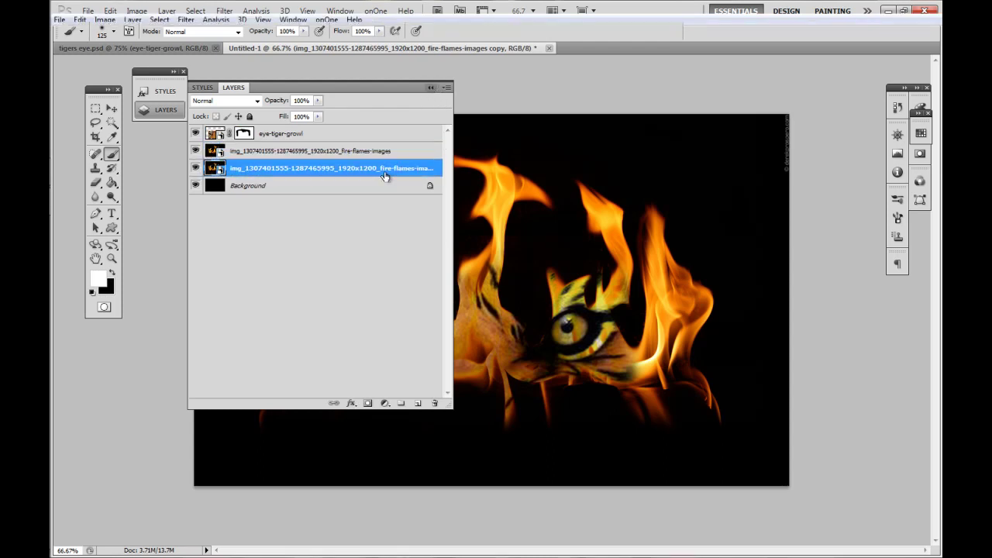
pyautogui.click(430, 88)
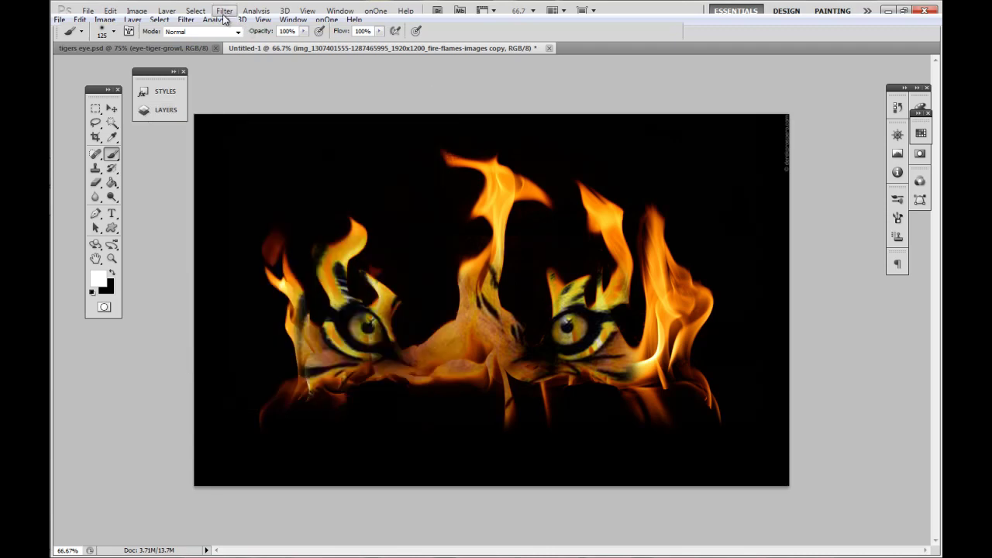
# Apply a Motion Blur smart filter with 387-pixel distance to the flames copy.
pyautogui.click(224, 11)
pyautogui.moveTo(255, 126)
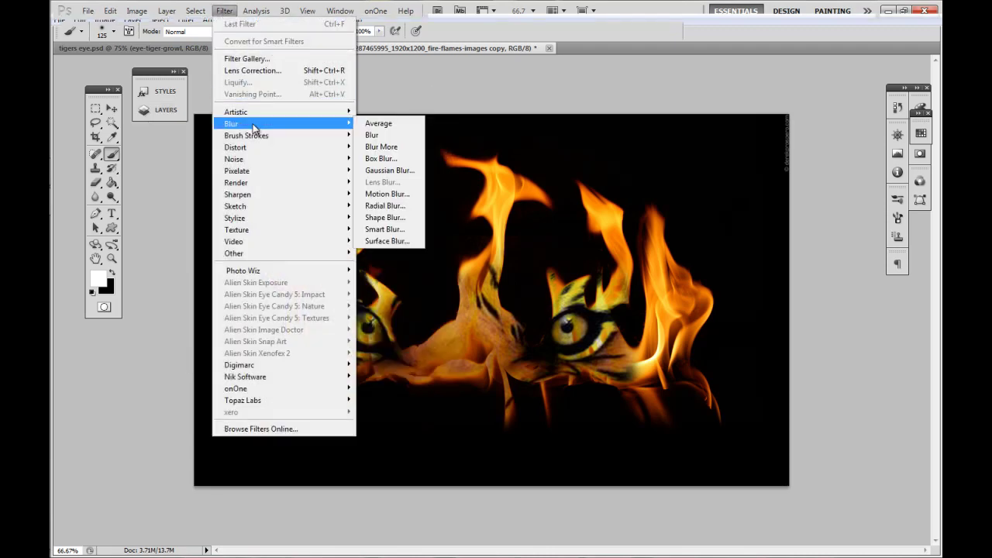
pyautogui.click(381, 193)
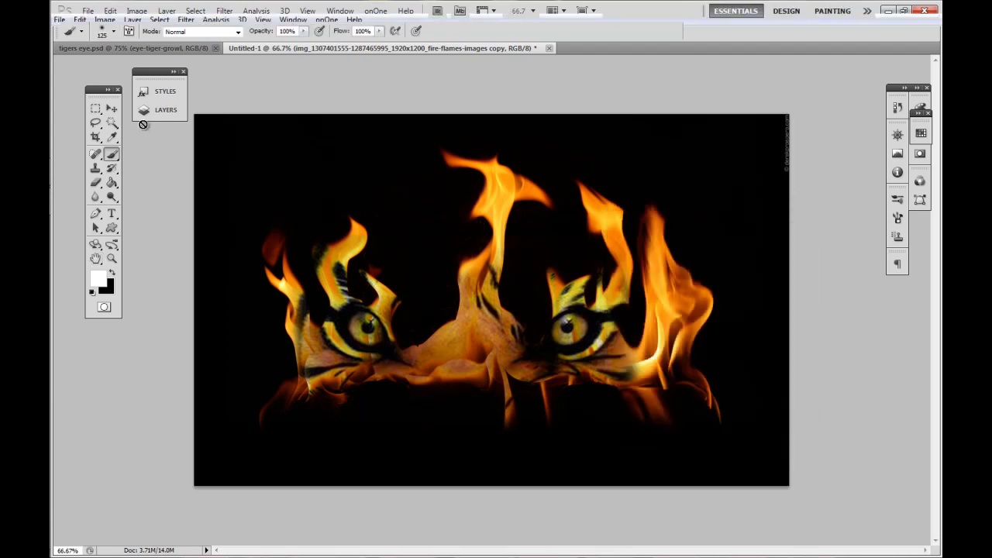
pyautogui.click(112, 109)
# Put the blurred flames copy above the original flames in Screen mode and zoom to 85%.
pyautogui.click(166, 109)
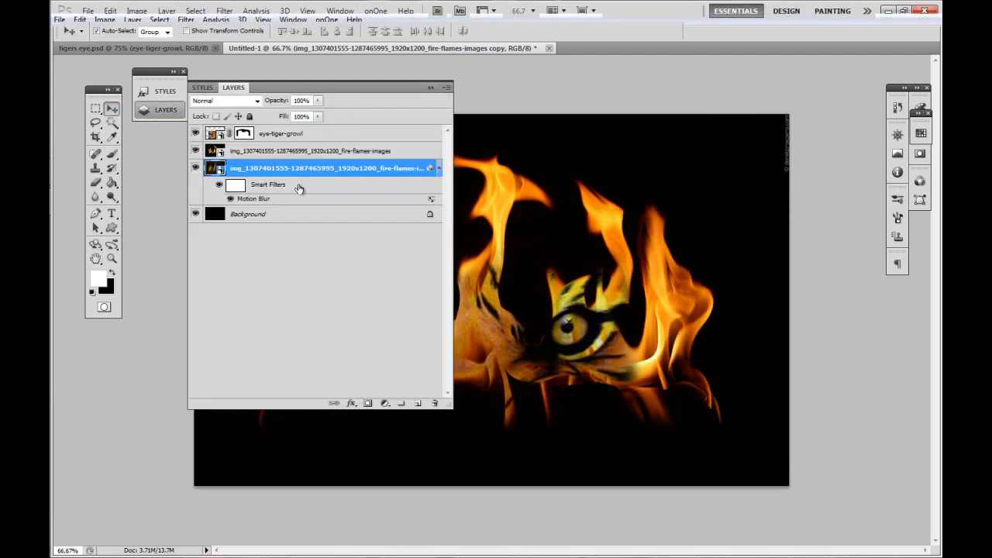
pyautogui.moveTo(302, 167)
pyautogui.mouseDown()
pyautogui.moveTo(303, 133)
pyautogui.moveTo(301, 148)
pyautogui.mouseUp()
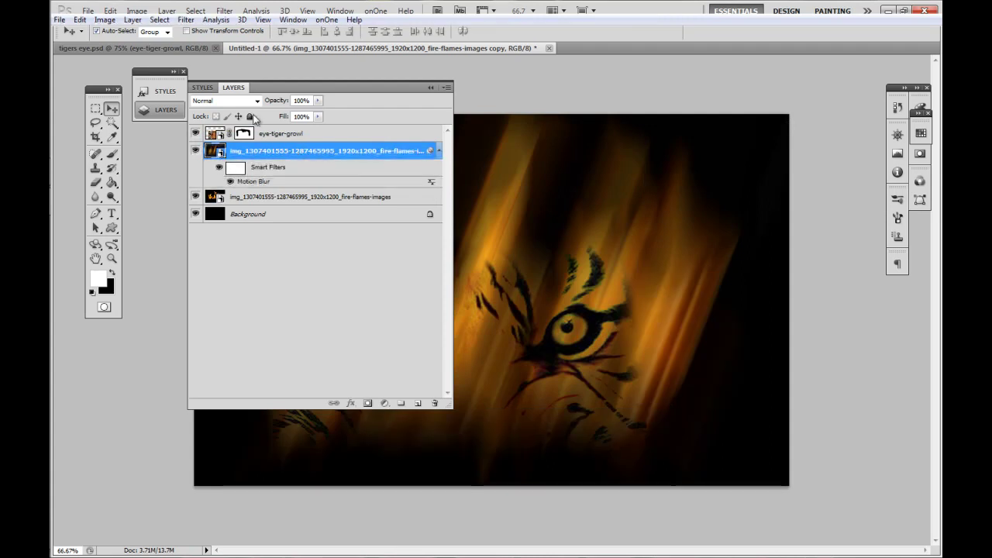
pyautogui.click(257, 102)
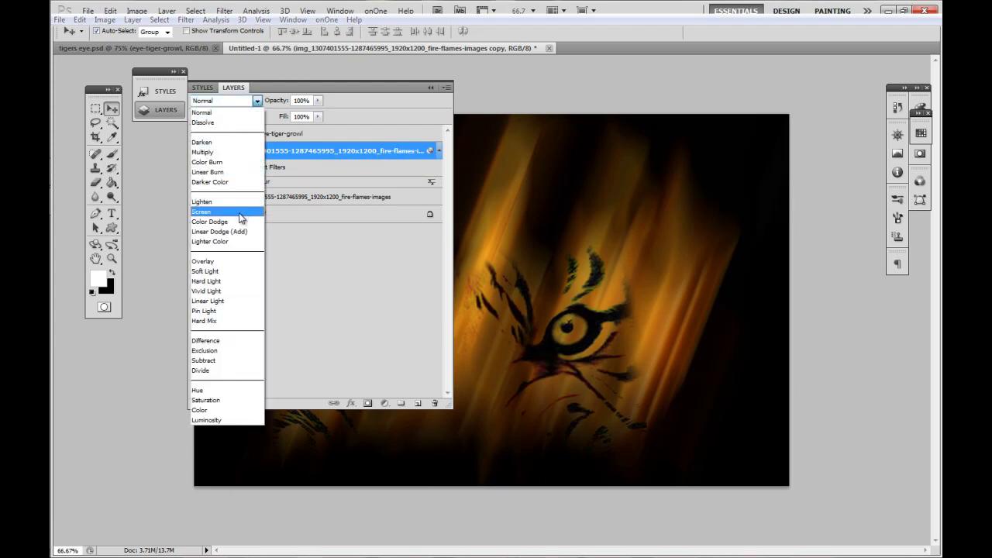
pyautogui.click(240, 211)
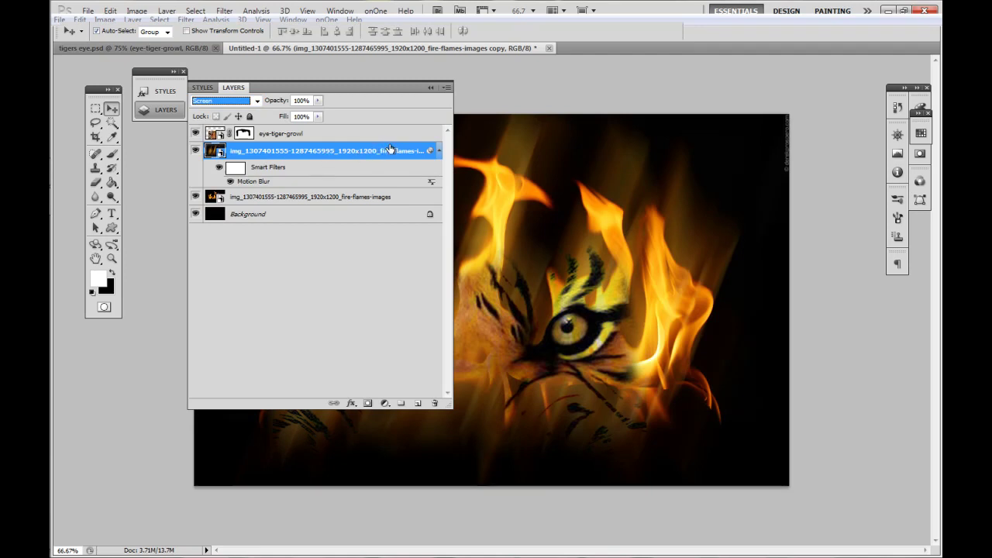
pyautogui.moveTo(377, 152); pyautogui.dragTo(353, 205)
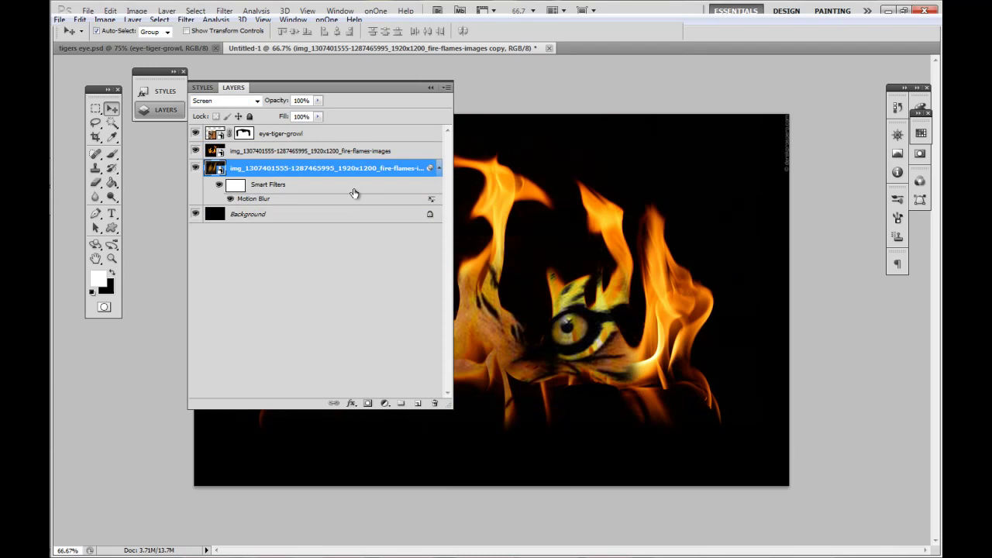
pyautogui.moveTo(354, 167); pyautogui.dragTo(354, 152)
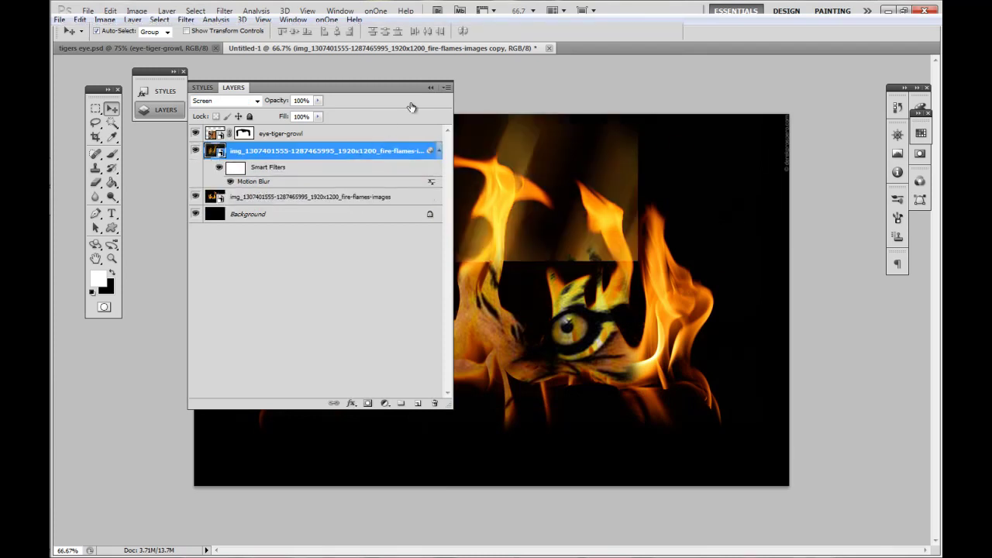
pyautogui.click(432, 86)
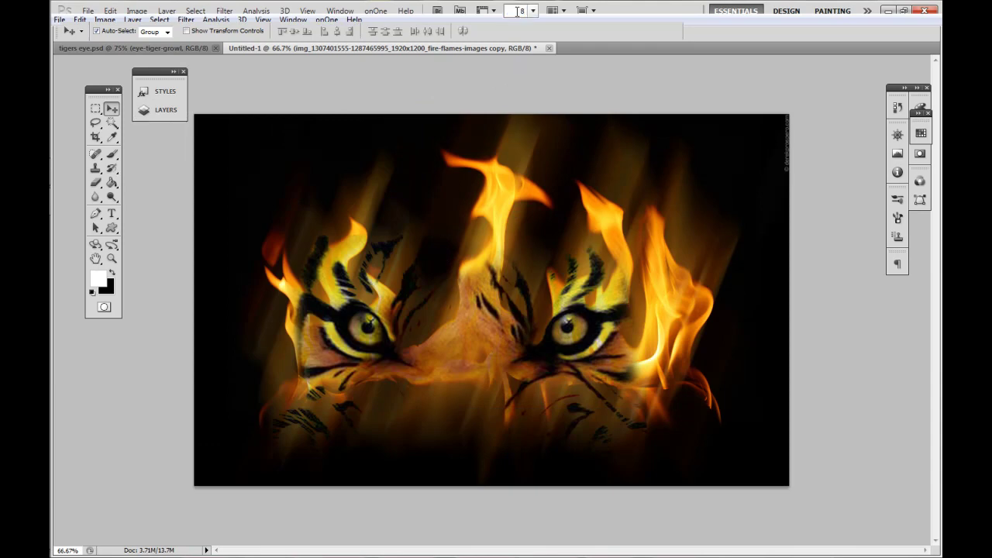
pyautogui.press('Return')
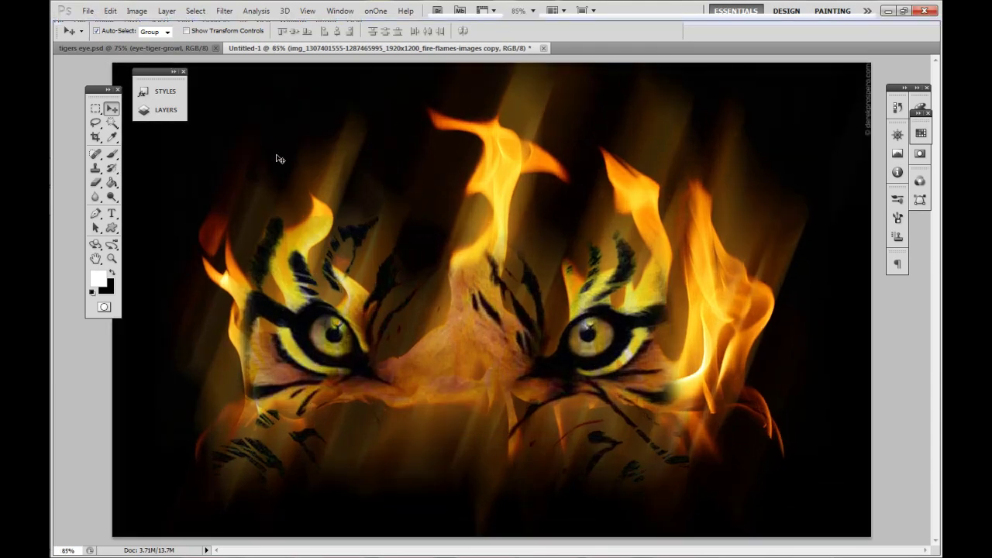
# Paint the tiger's layer mask black between the eyes and over the stripes below the left eye.
pyautogui.click(112, 154)
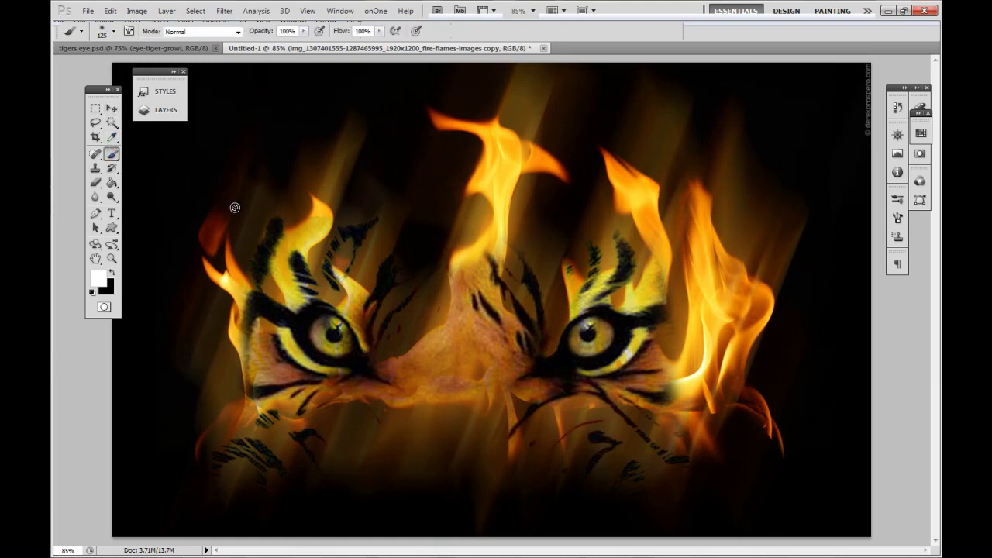
pyautogui.click(176, 117)
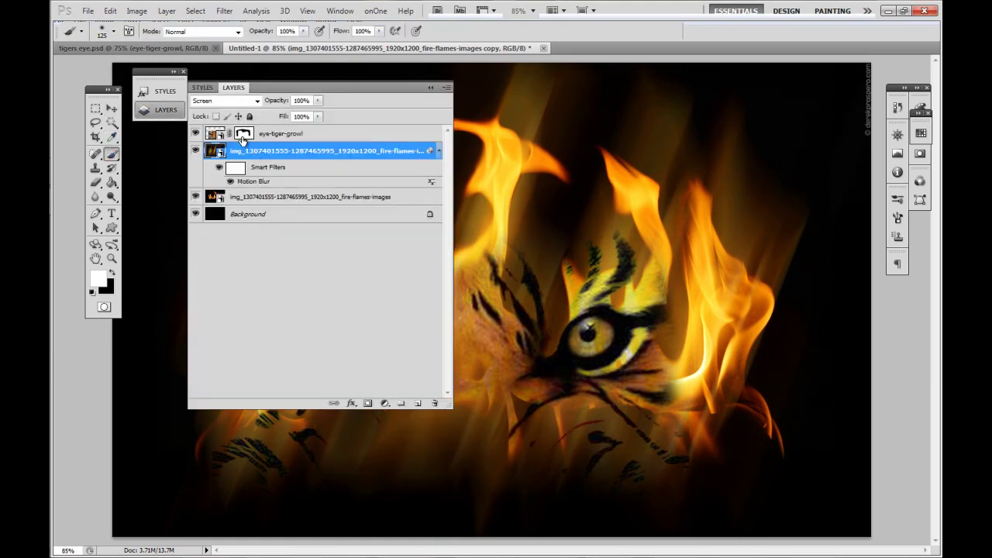
pyautogui.click(243, 138)
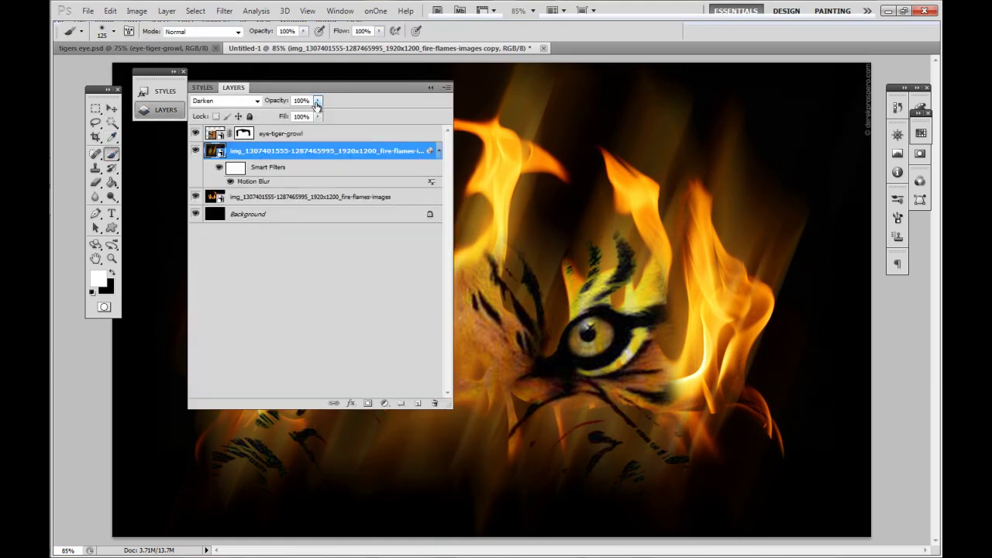
pyautogui.click(431, 86)
pyautogui.moveTo(427, 218)
pyautogui.mouseDown()
pyautogui.moveTo(416, 305)
pyautogui.moveTo(413, 283)
pyautogui.moveTo(412, 321)
pyautogui.moveTo(401, 326)
pyautogui.moveTo(380, 248)
pyautogui.moveTo(347, 213)
pyautogui.moveTo(356, 260)
pyautogui.moveTo(339, 243)
pyautogui.moveTo(358, 261)
pyautogui.mouseUp()
pyautogui.moveTo(517, 229)
pyautogui.mouseDown()
pyautogui.moveTo(482, 278)
pyautogui.moveTo(478, 317)
pyautogui.moveTo(499, 277)
pyautogui.moveTo(501, 291)
pyautogui.moveTo(514, 279)
pyautogui.moveTo(515, 330)
pyautogui.moveTo(516, 304)
pyautogui.moveTo(715, 311)
pyautogui.moveTo(736, 434)
pyautogui.moveTo(700, 456)
pyautogui.moveTo(637, 470)
pyautogui.moveTo(707, 475)
pyautogui.moveTo(617, 482)
pyautogui.moveTo(622, 475)
pyautogui.moveTo(510, 434)
pyautogui.moveTo(647, 441)
pyautogui.moveTo(597, 444)
pyautogui.moveTo(631, 443)
pyautogui.moveTo(602, 432)
pyautogui.mouseUp()
pyautogui.moveTo(330, 472)
pyautogui.mouseDown()
pyautogui.moveTo(274, 483)
pyautogui.moveTo(221, 451)
pyautogui.moveTo(283, 455)
pyautogui.moveTo(270, 442)
pyautogui.moveTo(315, 453)
pyautogui.moveTo(271, 451)
pyautogui.moveTo(386, 443)
pyautogui.moveTo(360, 441)
pyautogui.moveTo(391, 429)
pyautogui.mouseUp()
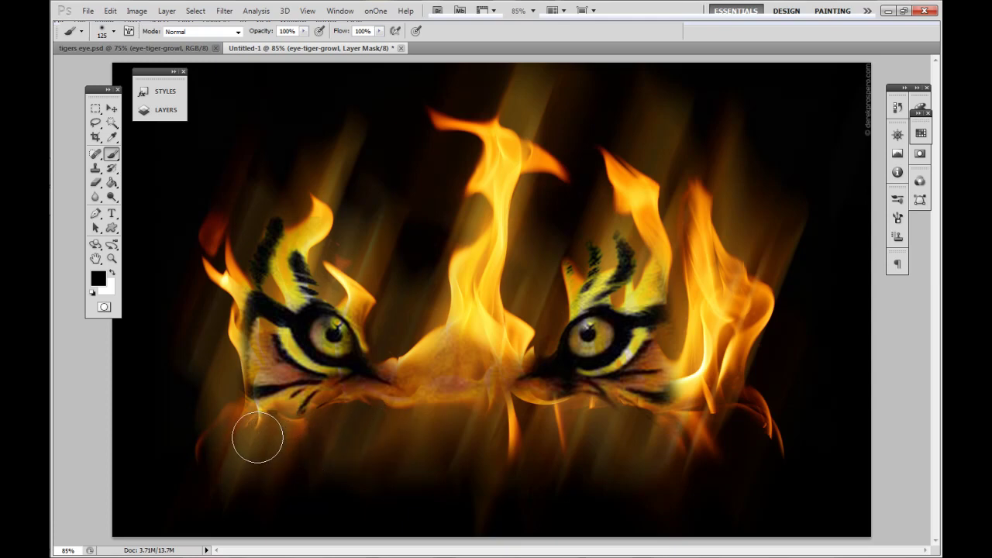
pyautogui.click(226, 404)
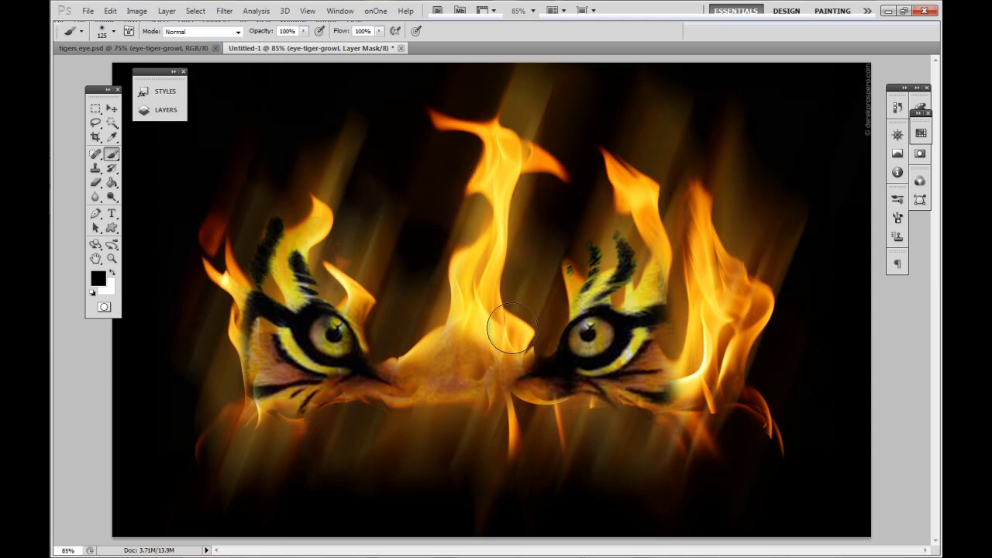
pyautogui.click(112, 108)
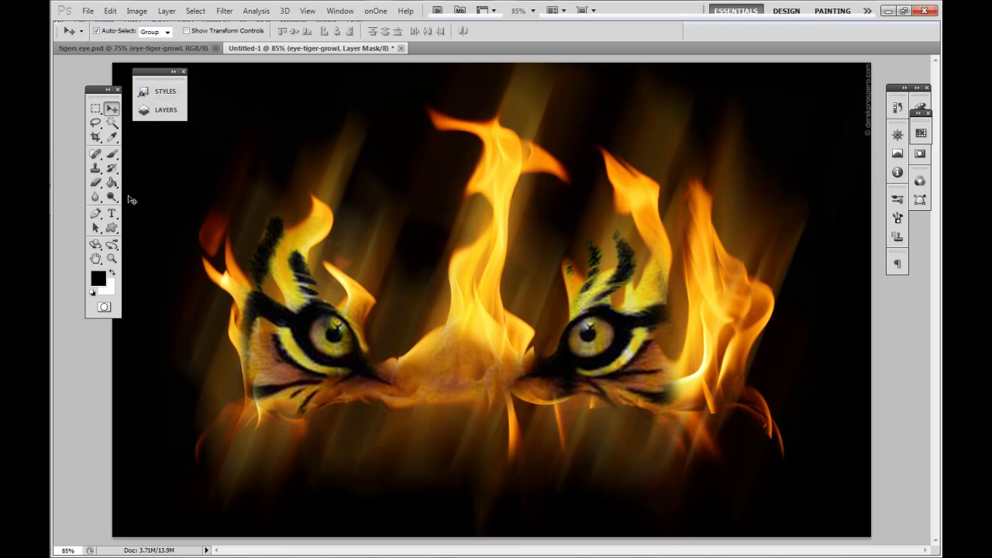
# Type 'Tiger Eyes' in Ink In The Meat script below the left eye and commit it.
pyautogui.click(113, 216)
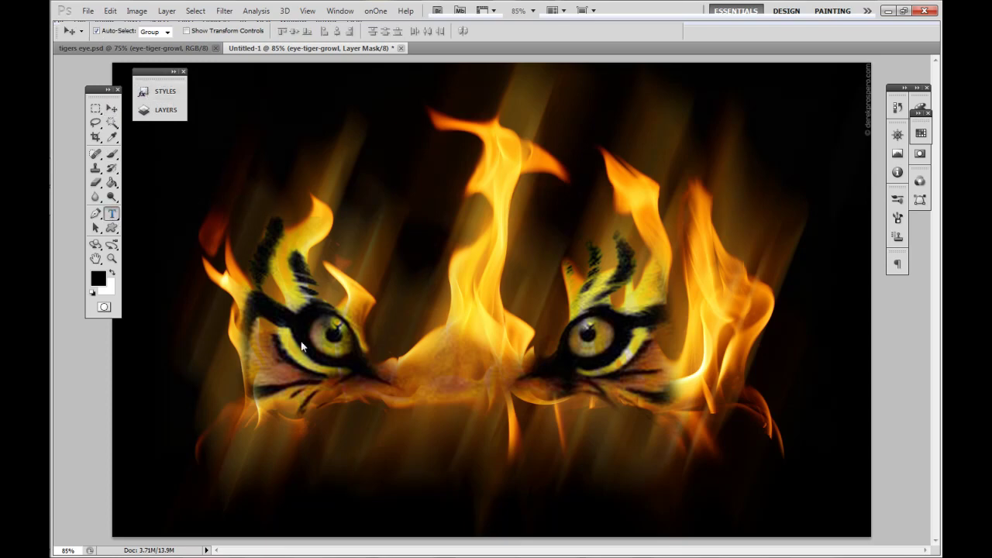
pyautogui.click(368, 453)
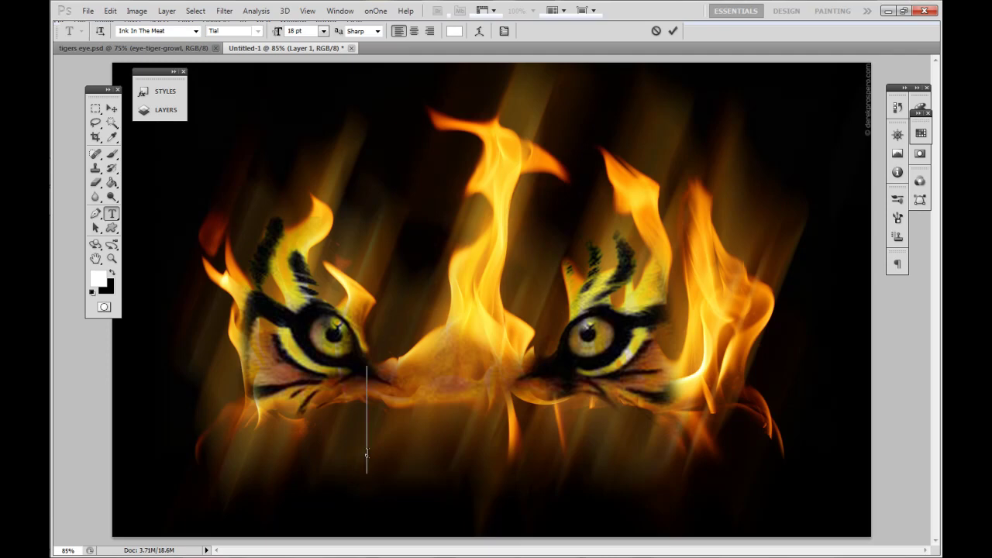
pyautogui.write('Ti')
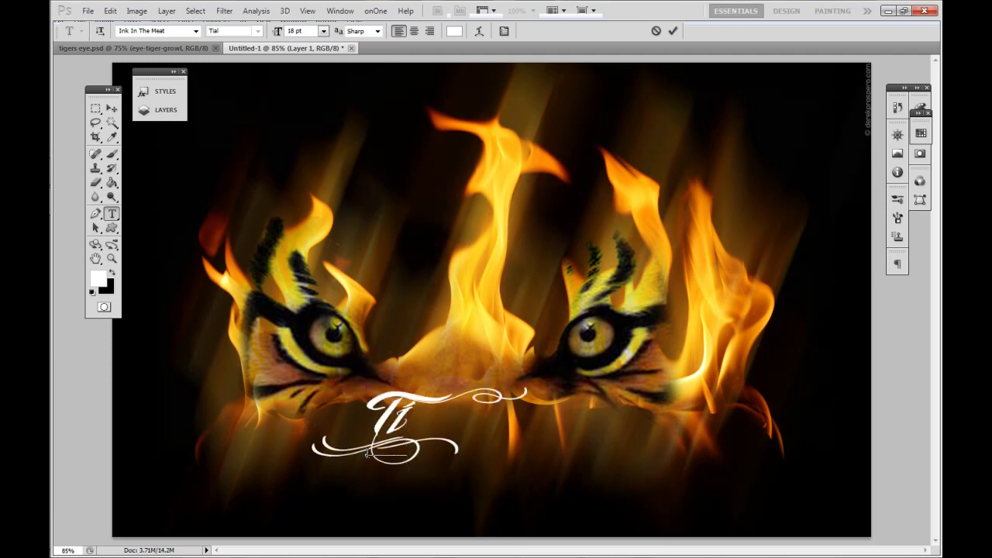
pyautogui.write('gers')
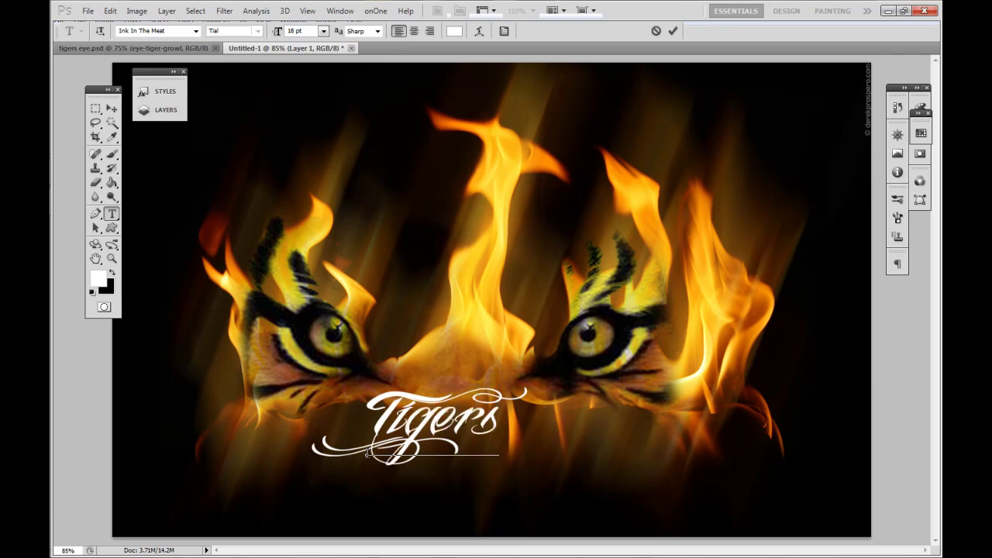
pyautogui.press('BackSpace')
pyautogui.write('e')
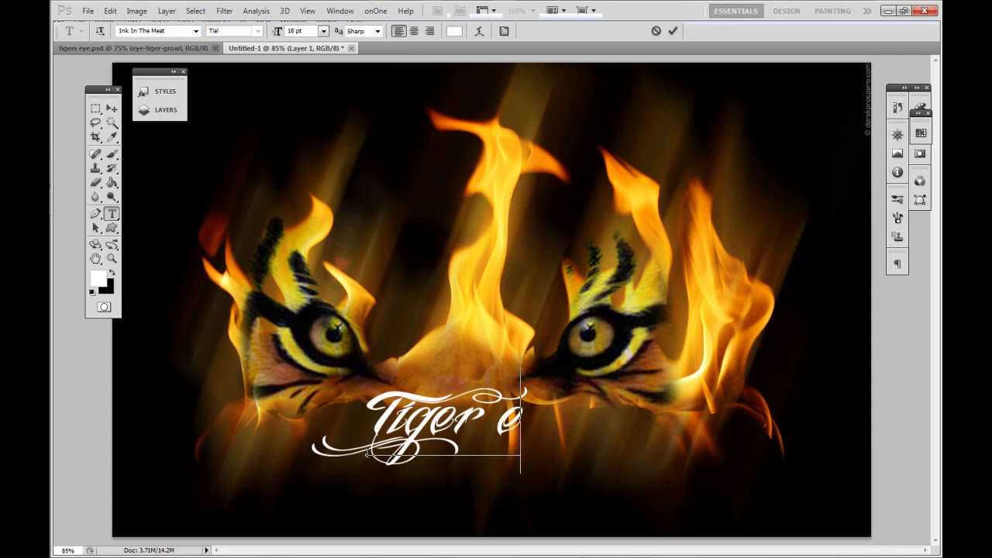
pyautogui.press('BackSpace')
pyautogui.press('BackSpace')
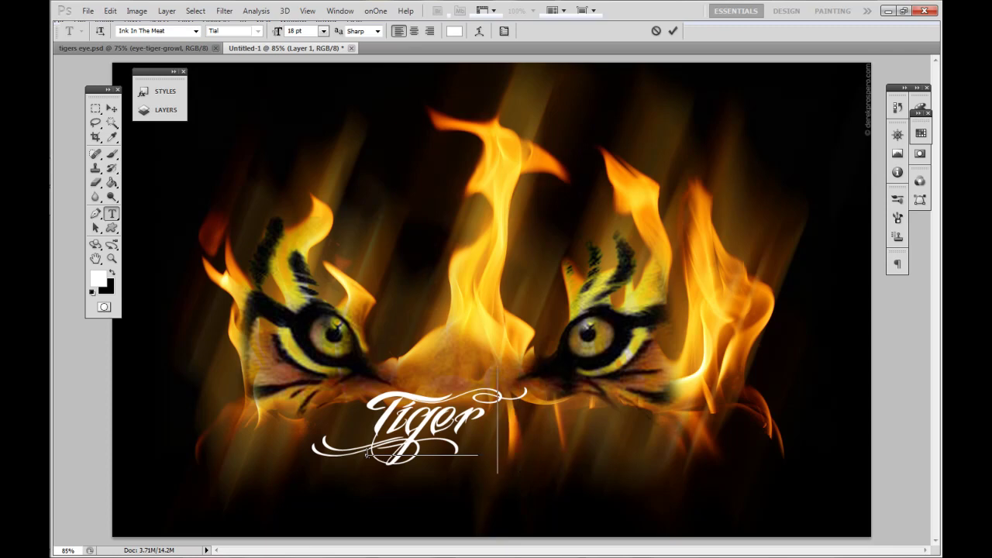
pyautogui.write('Eyes')
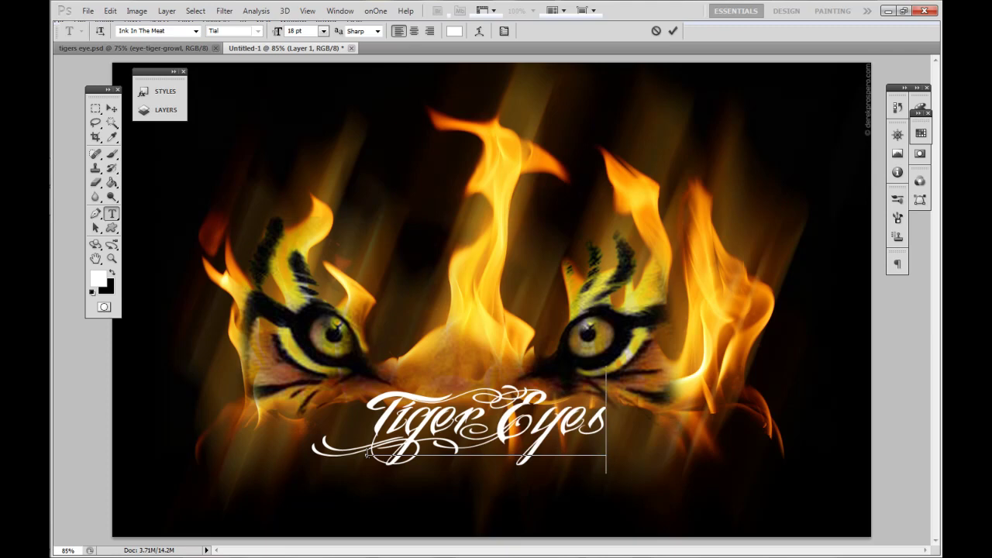
pyautogui.hotkey('ctrl', 'Return')
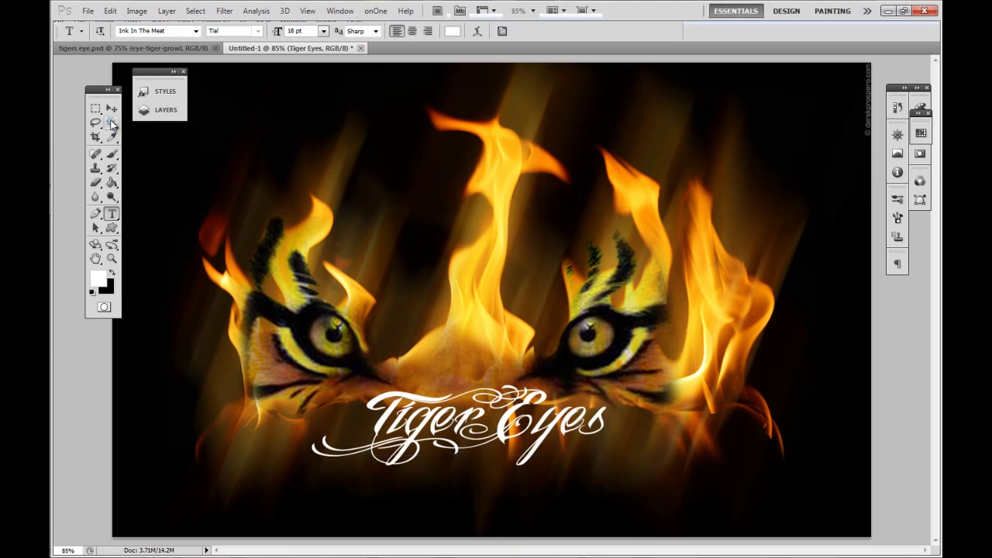
pyautogui.click(111, 109)
# Paste the copied orange layer style onto the Tiger Eyes layer and nudge the text lower.
pyautogui.click(155, 112)
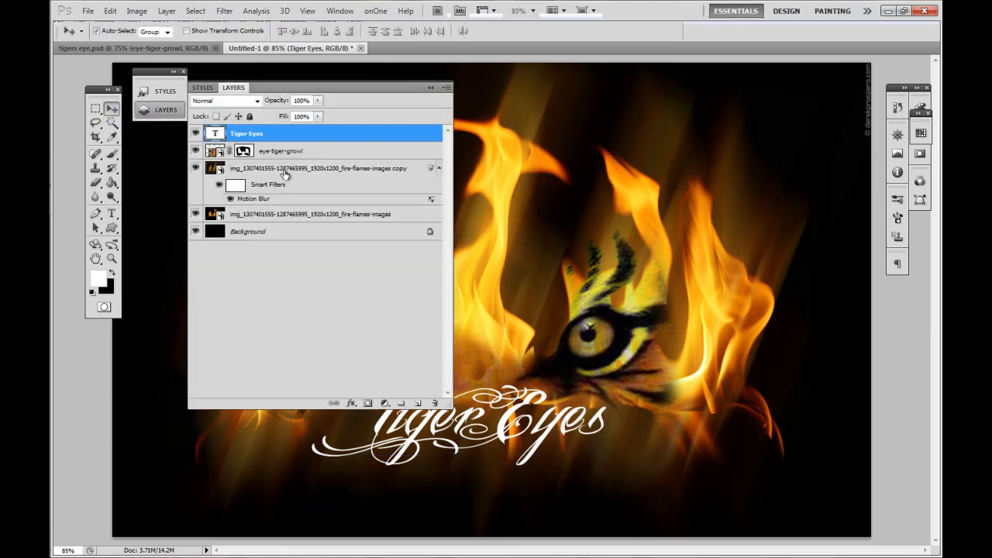
pyautogui.rightClick(368, 137)
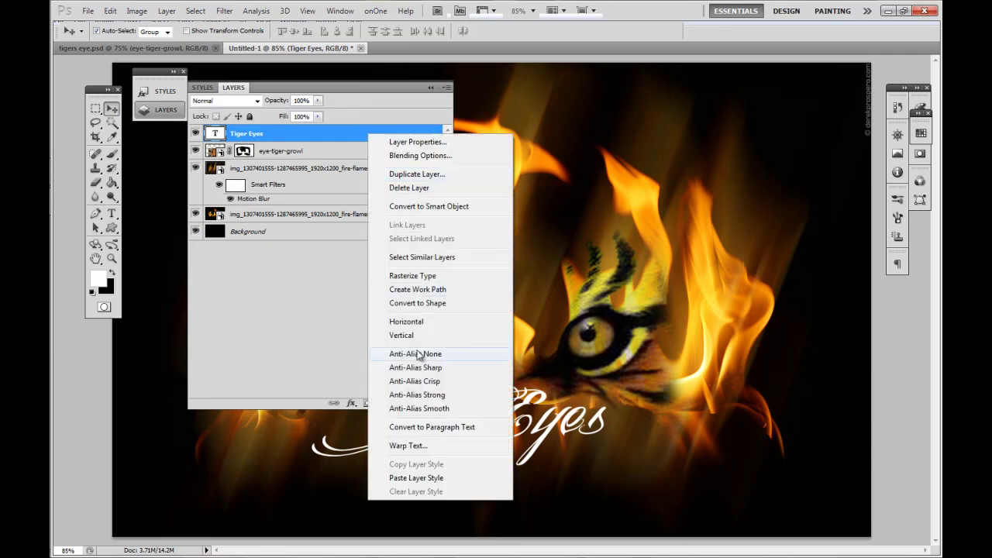
pyautogui.click(413, 478)
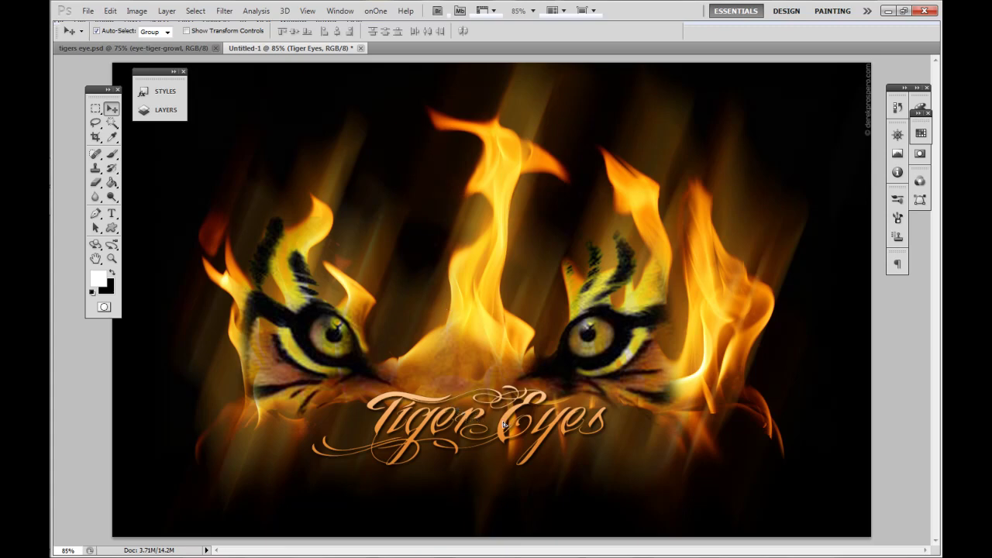
pyautogui.moveTo(503, 424); pyautogui.dragTo(508, 438)
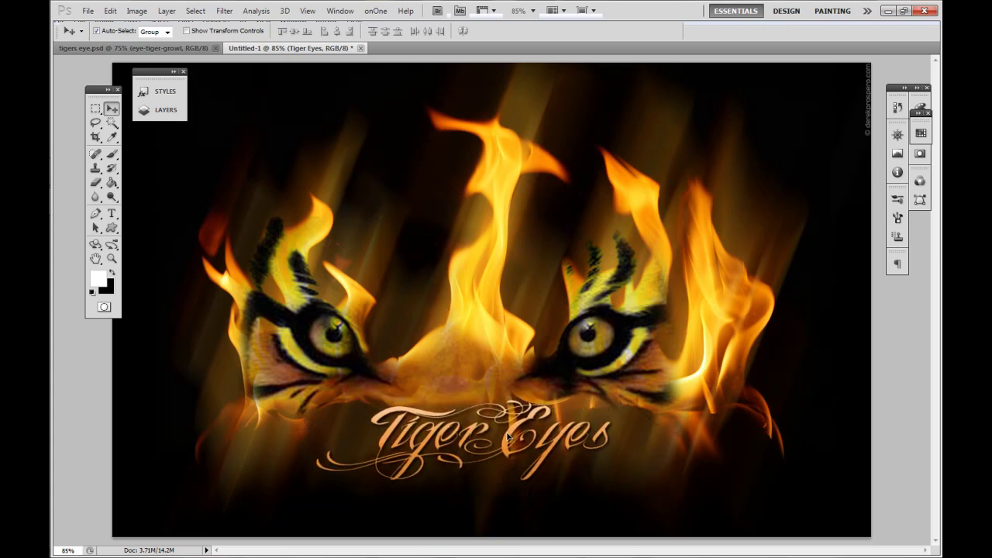
# Add a 'Cmykarts.com' text line at the bottom right, set in 3 pt Kalinga, and commit it.
pyautogui.click(114, 217)
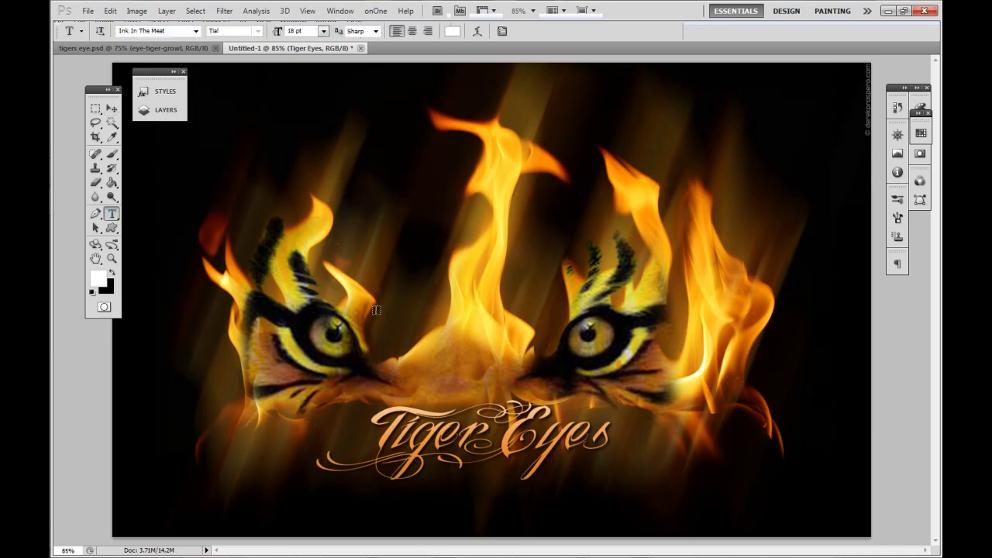
pyautogui.click(682, 524)
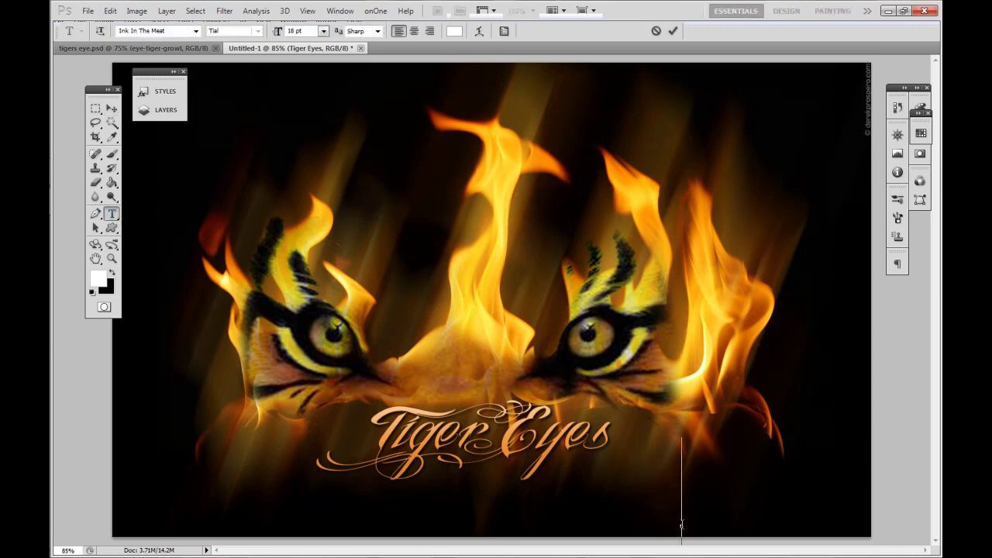
pyautogui.write('C')
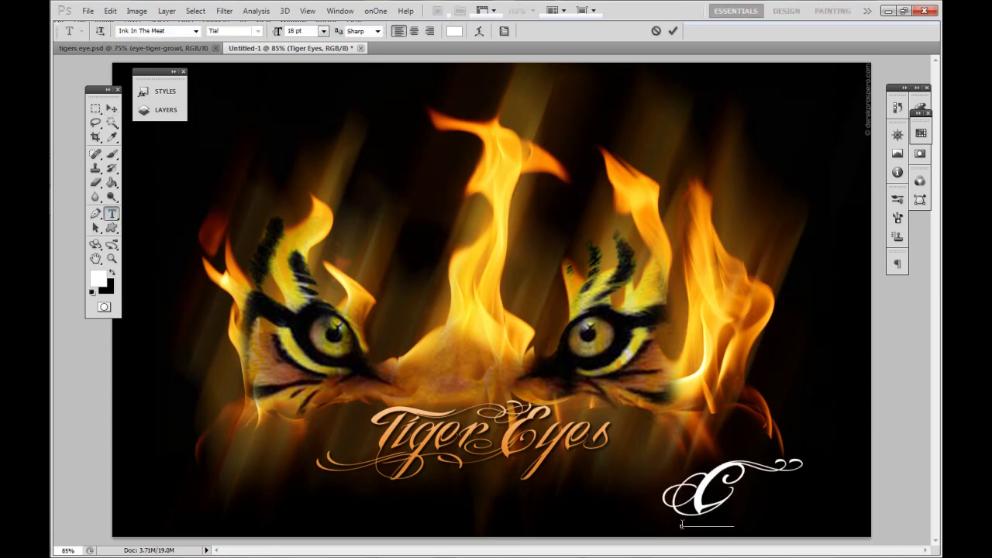
pyautogui.write('mykar')
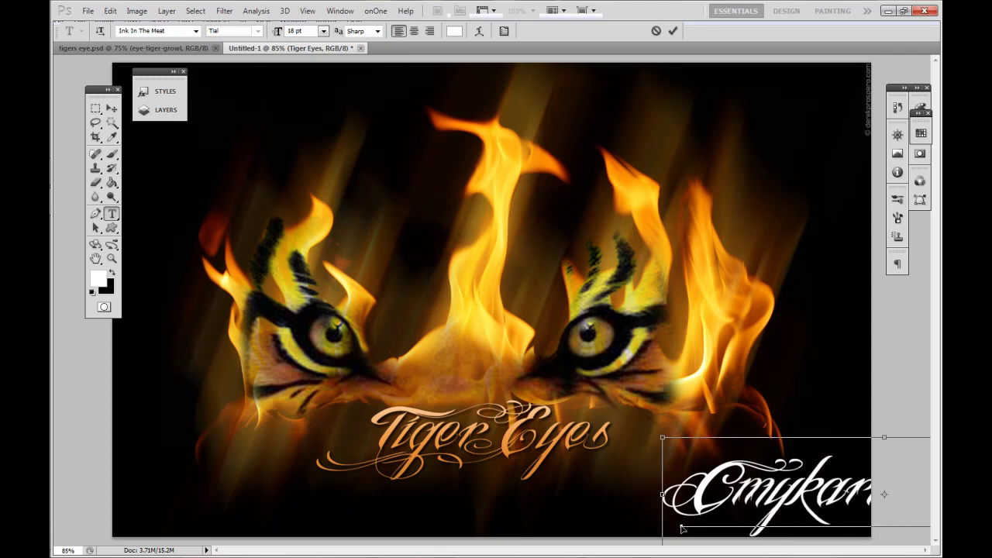
pyautogui.hotkey('ctrl', 'a')
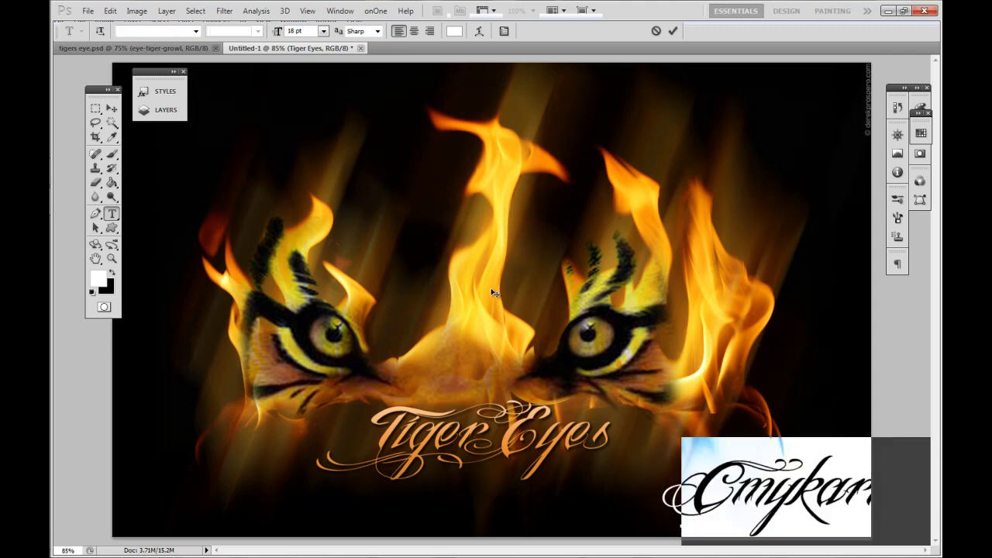
pyautogui.click(196, 36)
pyautogui.click(199, 84)
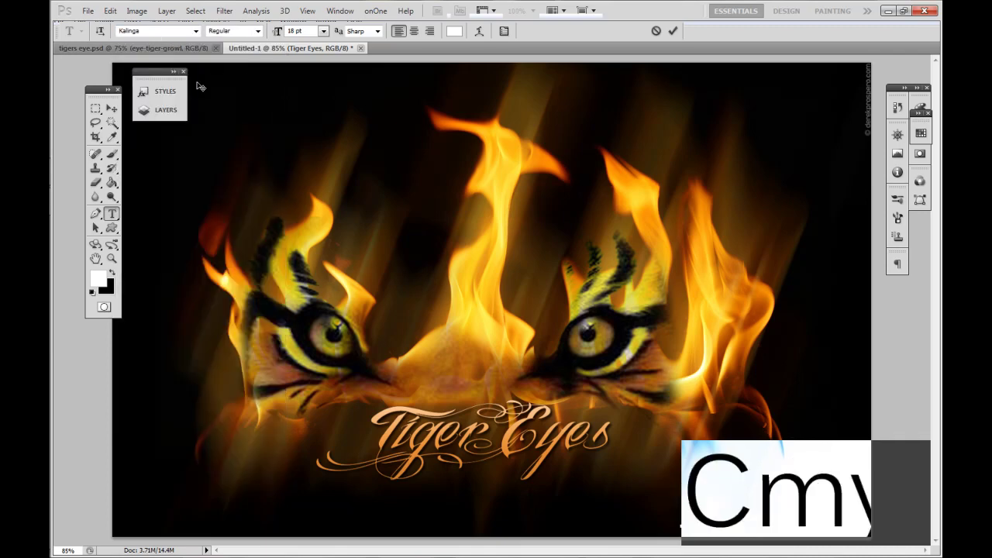
pyautogui.click(323, 31)
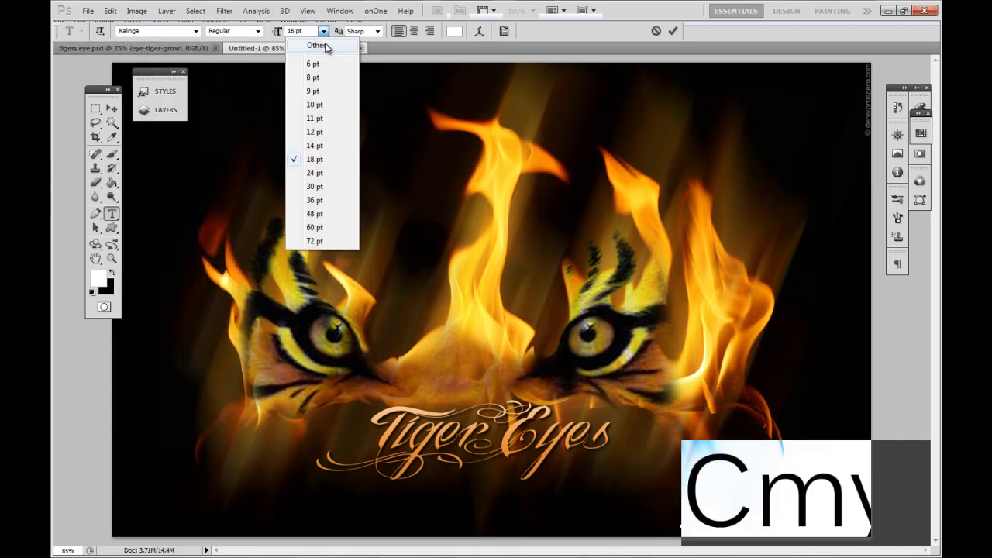
pyautogui.click(316, 64)
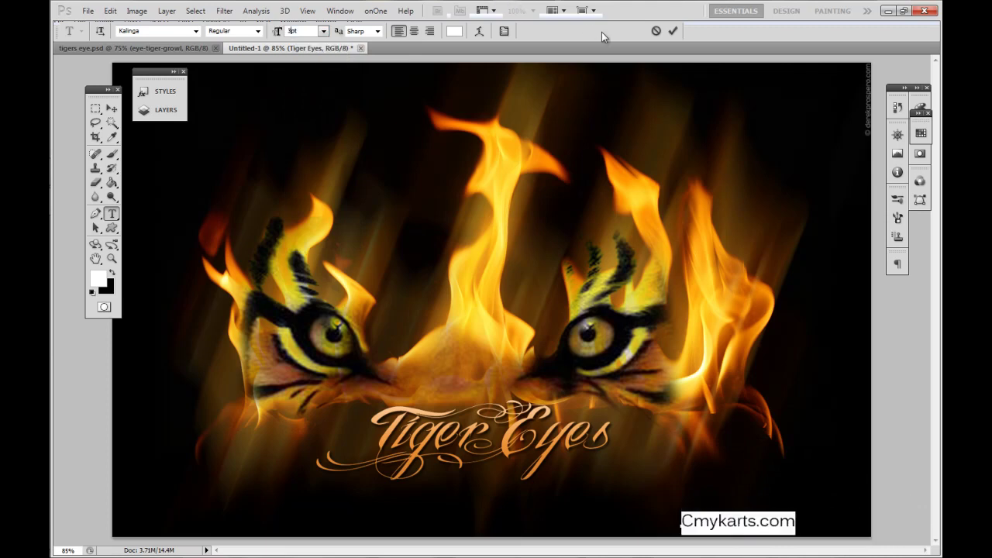
pyautogui.click(673, 31)
pyautogui.click(674, 32)
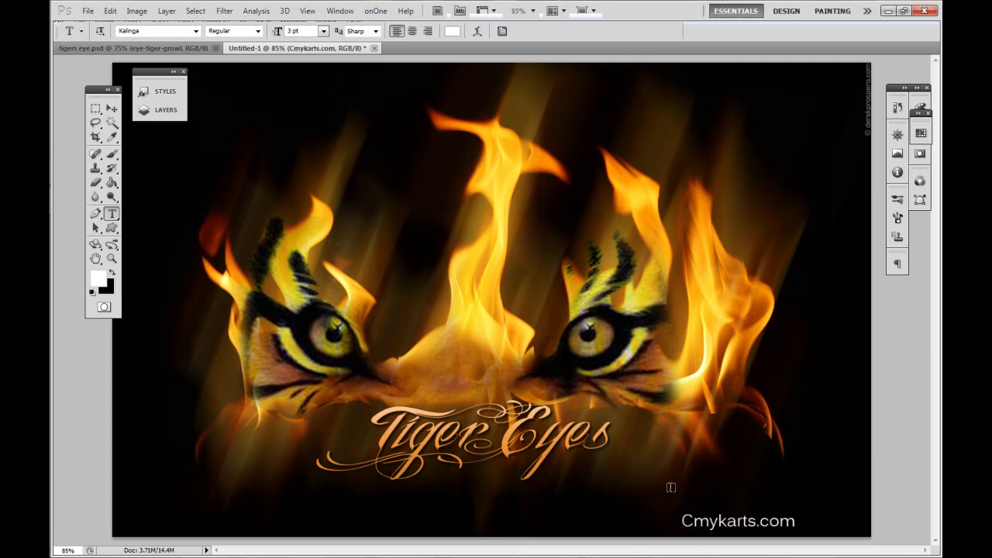
pyautogui.click(111, 109)
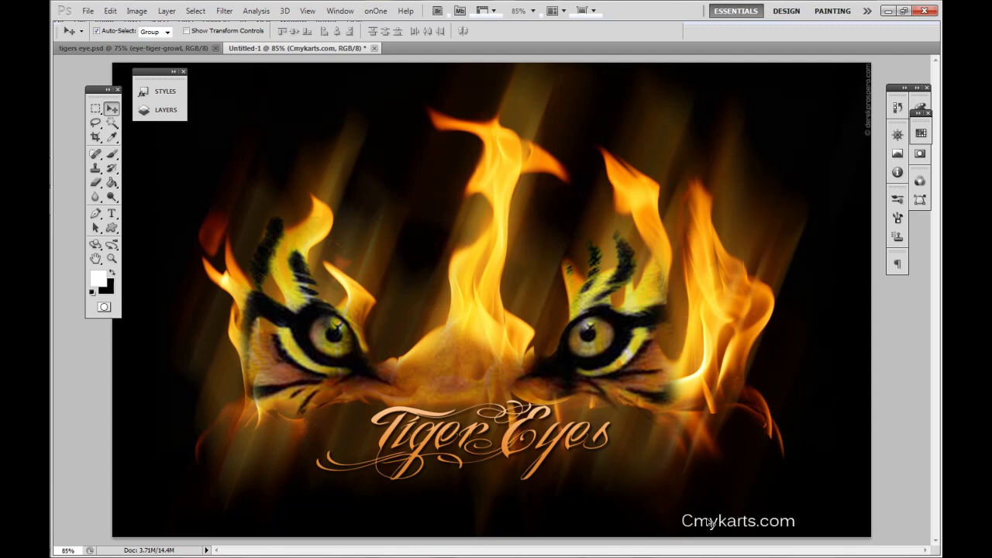
# Drag the Cmykarts.com credit about 77 px right, toward the bottom-right corner.
pyautogui.moveTo(712, 524); pyautogui.dragTo(770, 522)
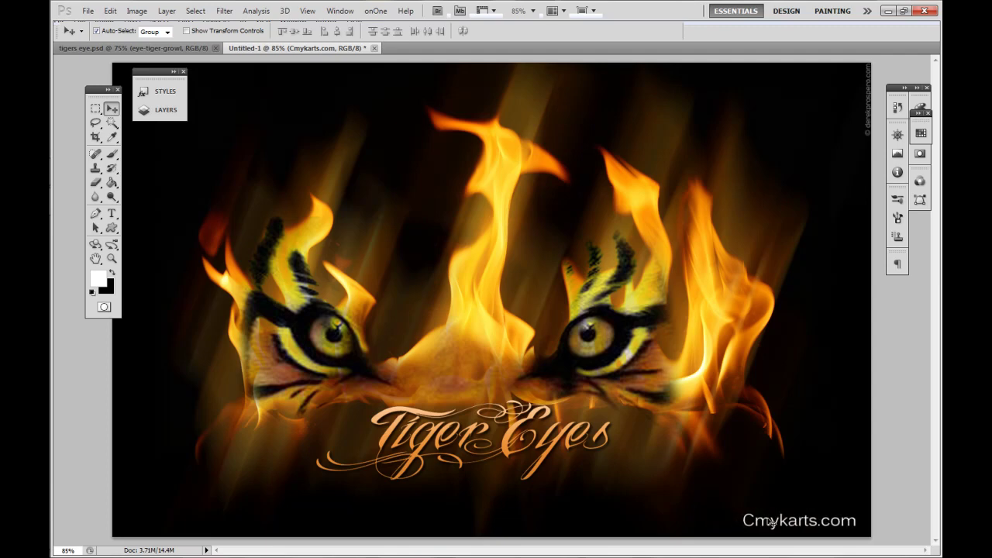